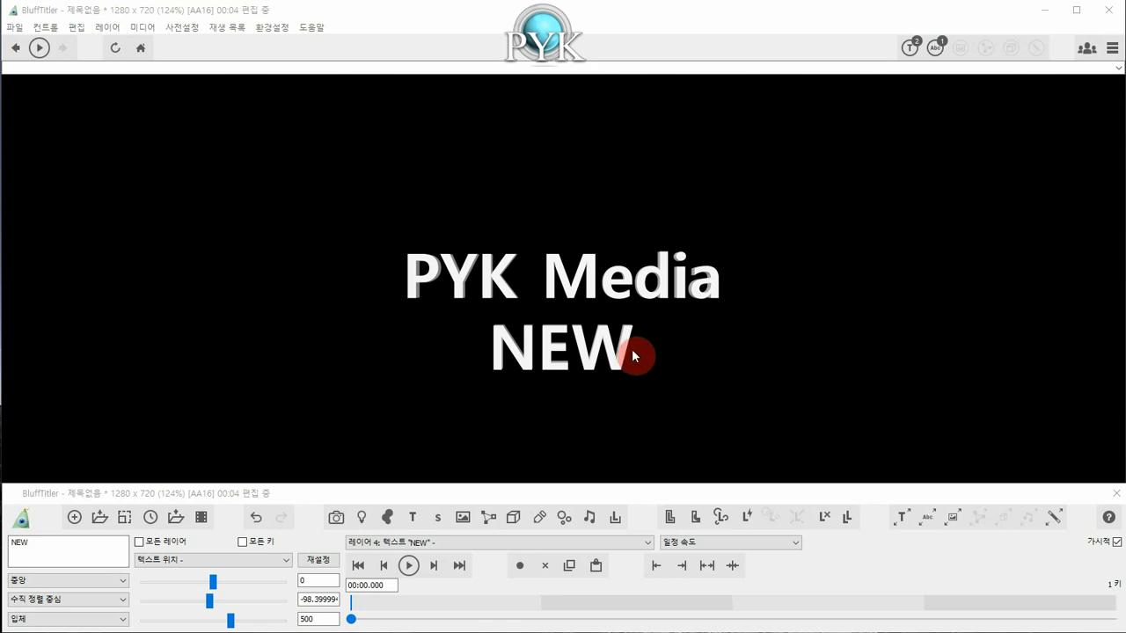
# Select the "NEW" text layer and replace its text with "한글지원".
pyautogui.click(469, 543)
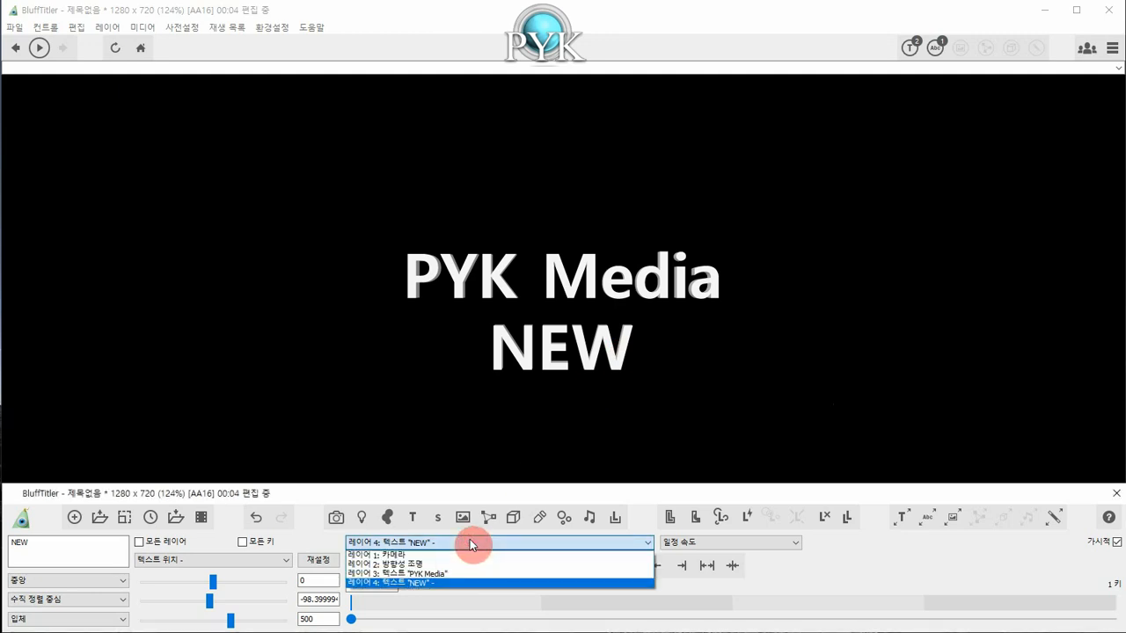
pyautogui.click(433, 583)
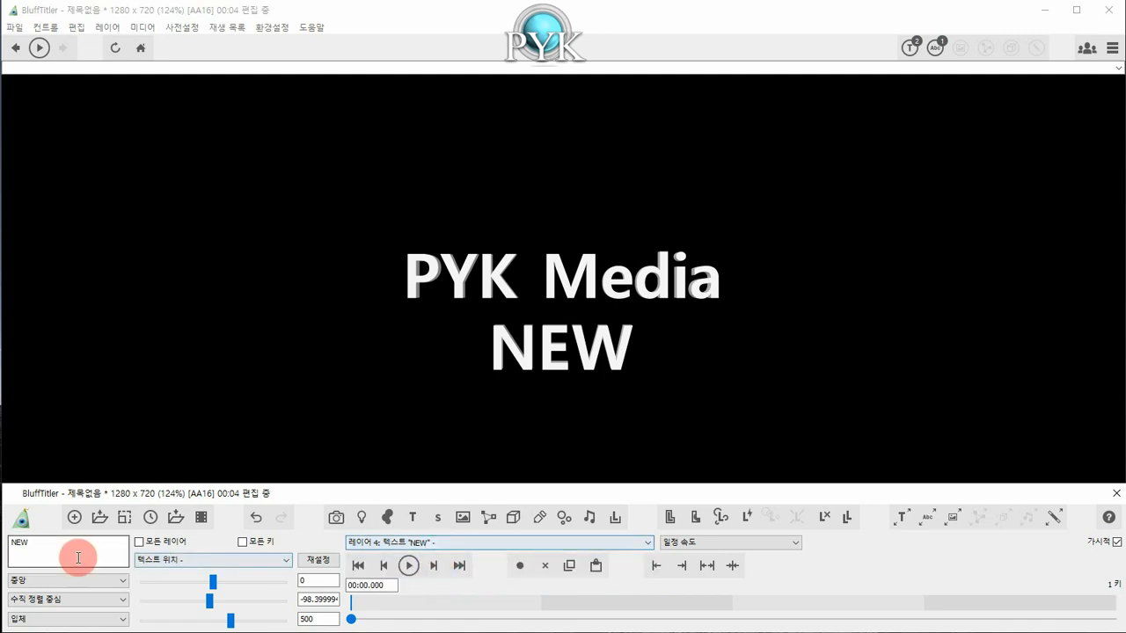
pyautogui.moveTo(78, 551); pyautogui.dragTo(7, 542)
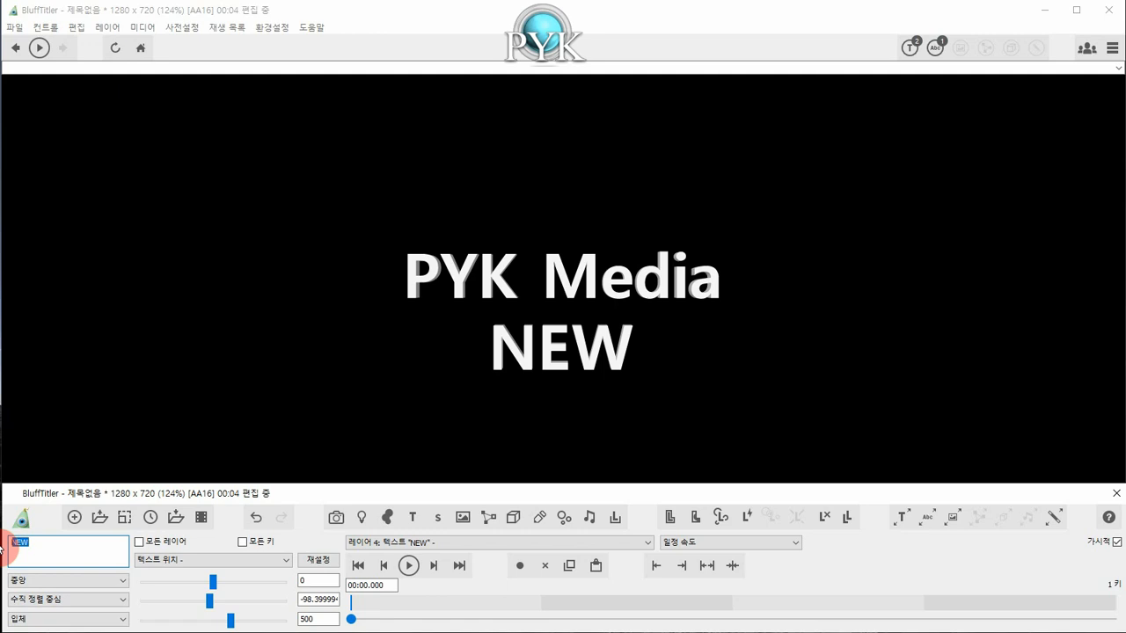
pyautogui.write('한')
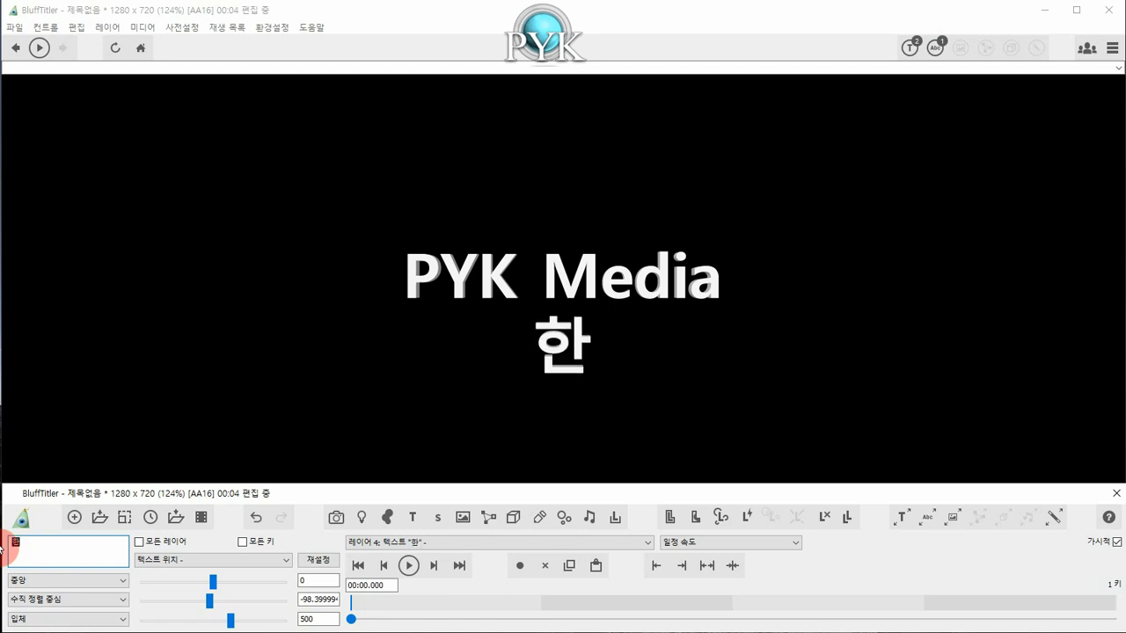
pyautogui.write('글지원')
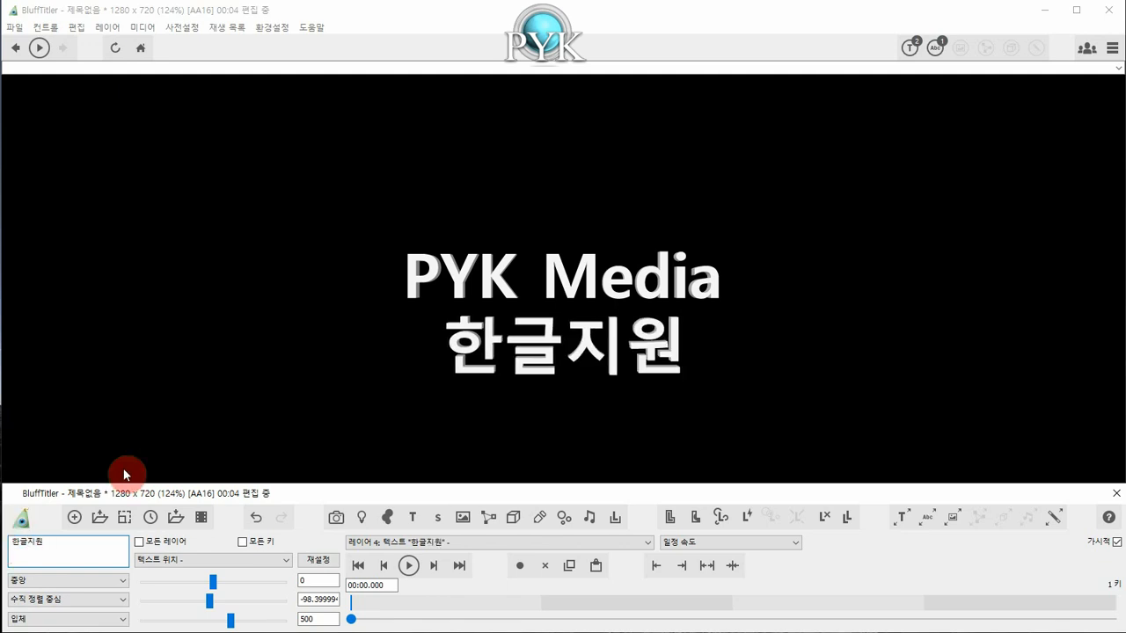
pyautogui.click(663, 380)
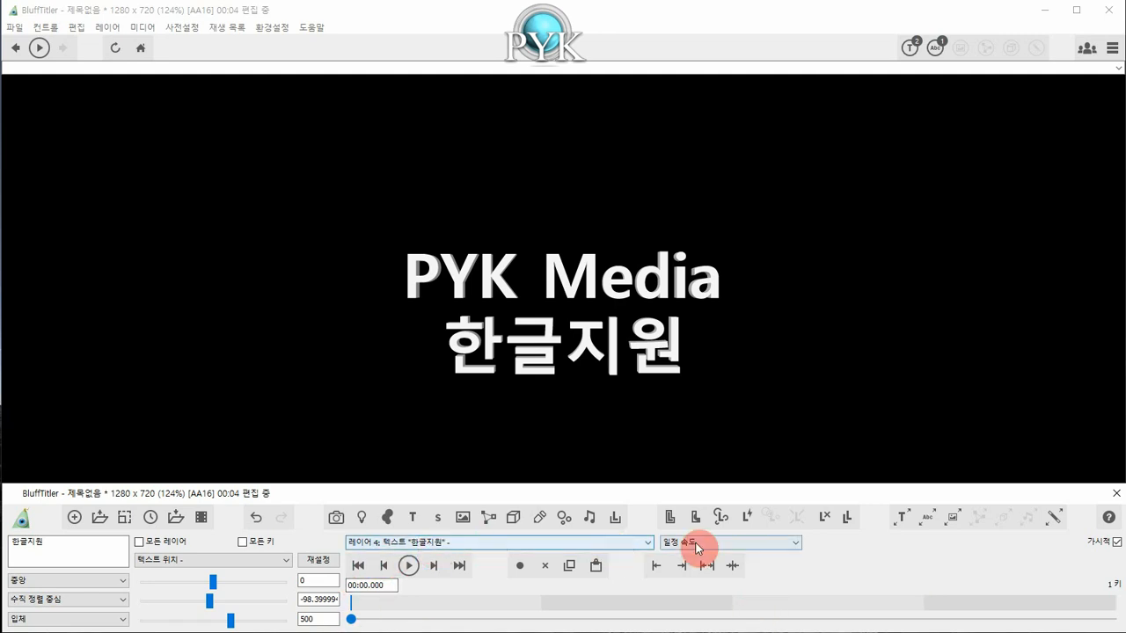
# Toggle the visibility of the "한글지원" text layer, leaving it hidden.
pyautogui.click(829, 518)
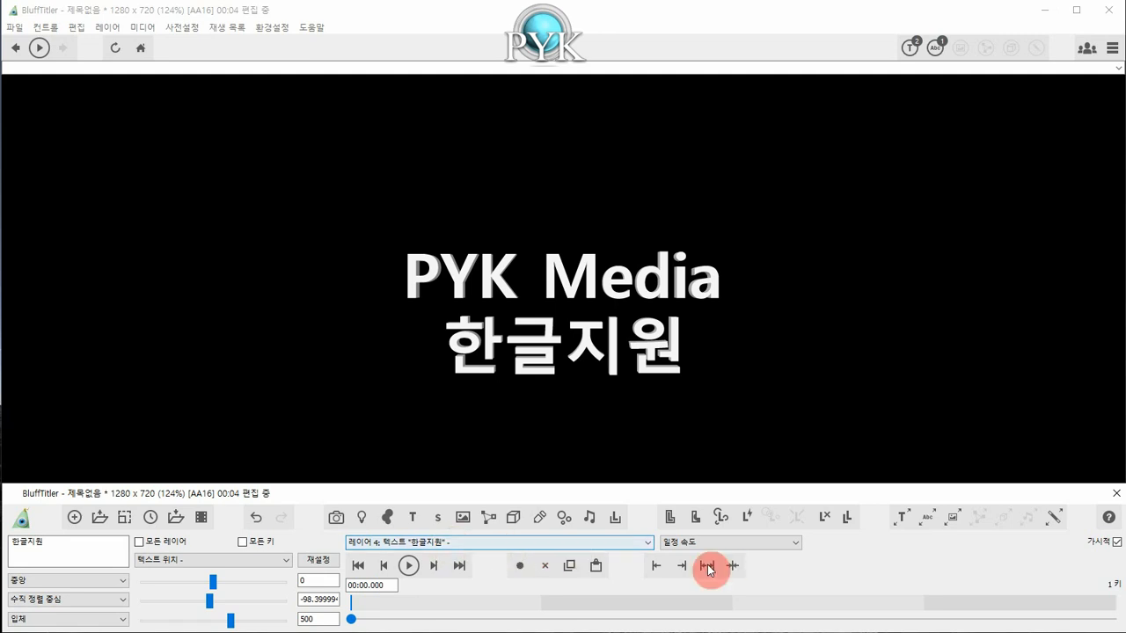
pyautogui.click(1117, 542)
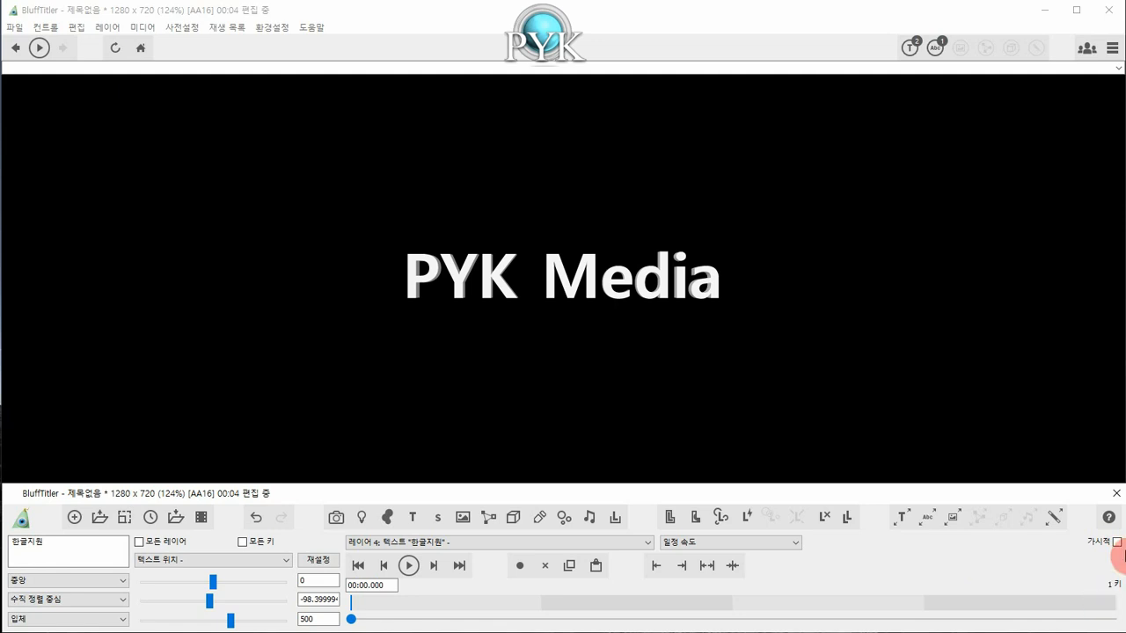
pyautogui.click(1117, 542)
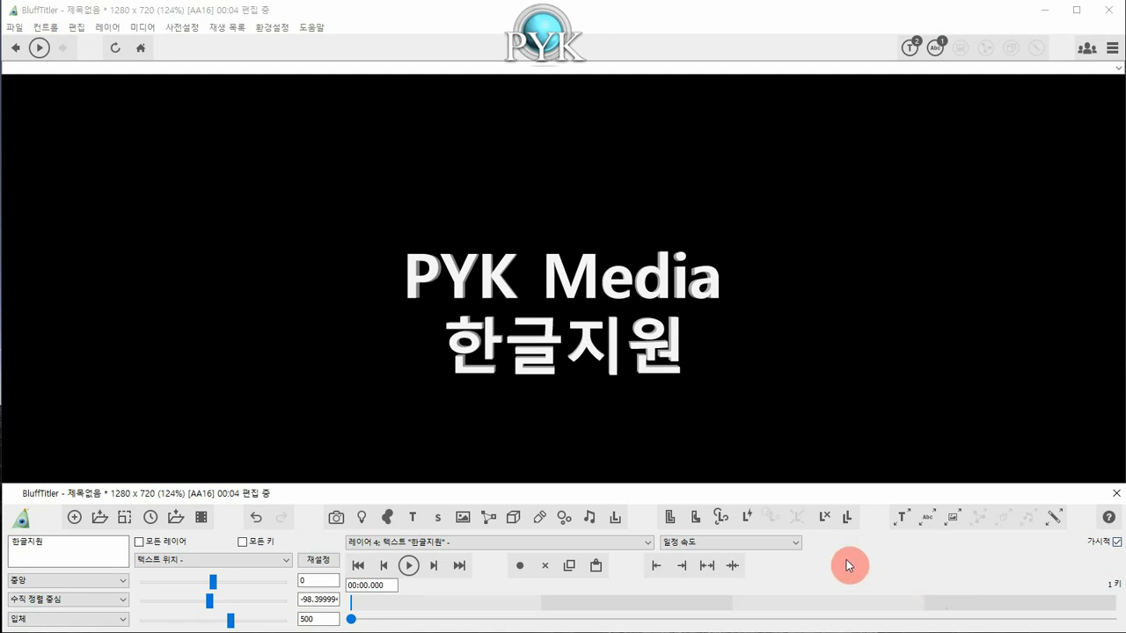
pyautogui.click(1117, 542)
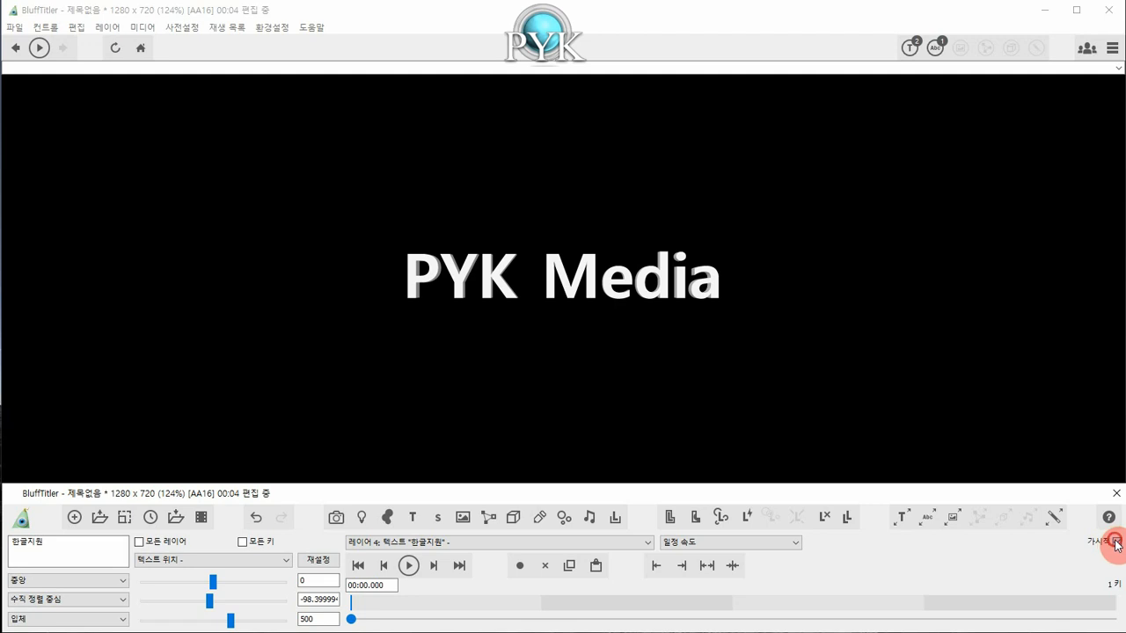
pyautogui.click(1117, 542)
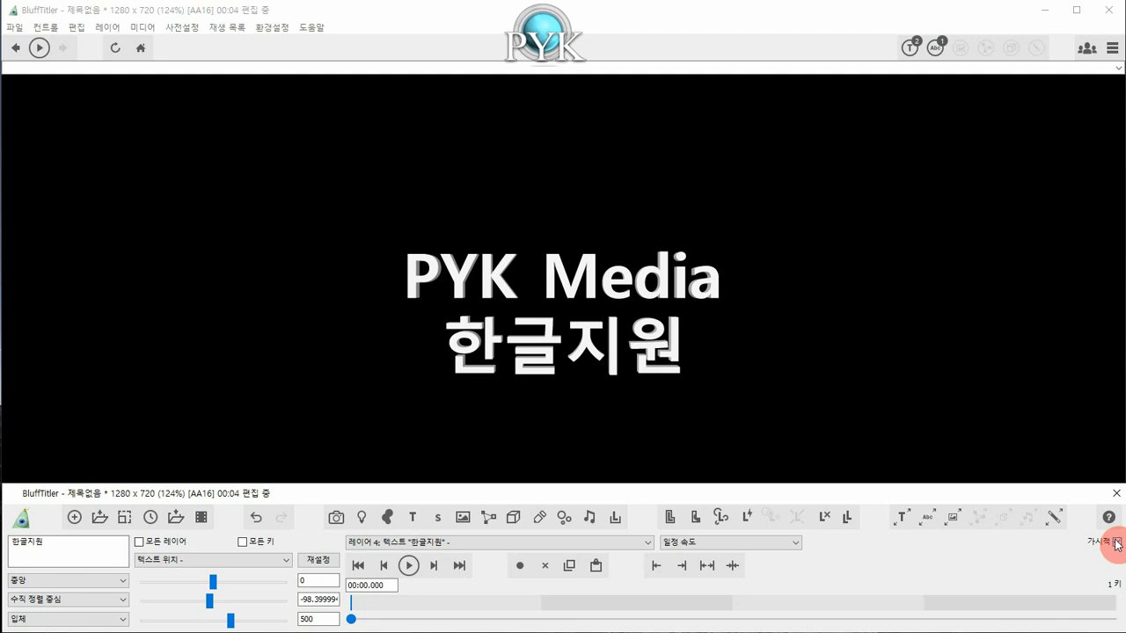
pyautogui.click(1117, 543)
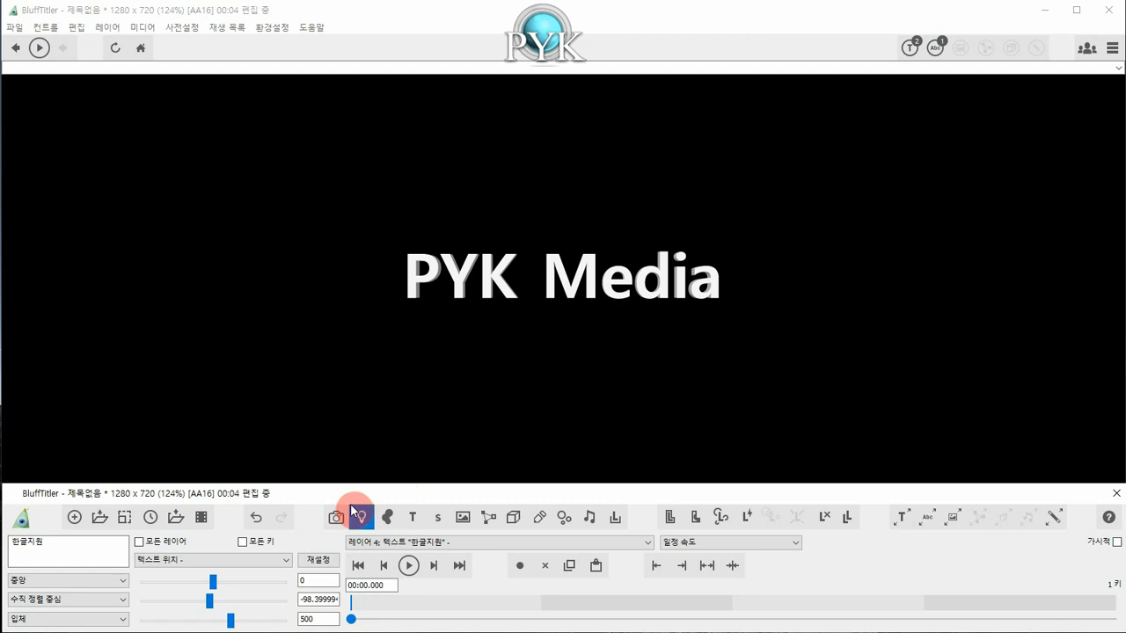
pyautogui.click(107, 27)
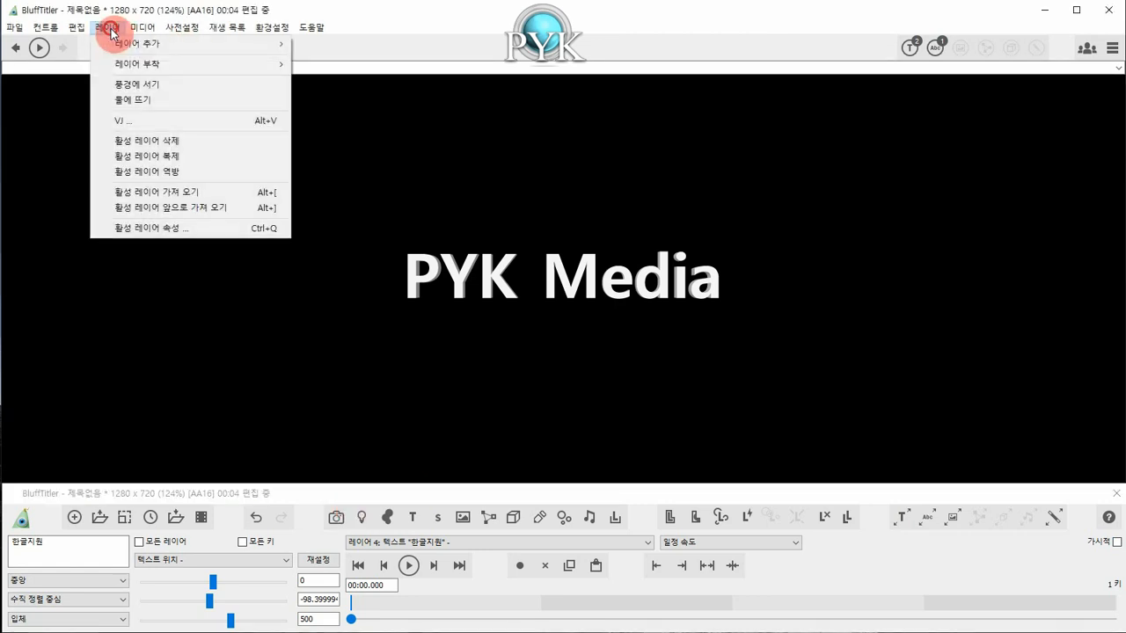
pyautogui.moveTo(115, 43)
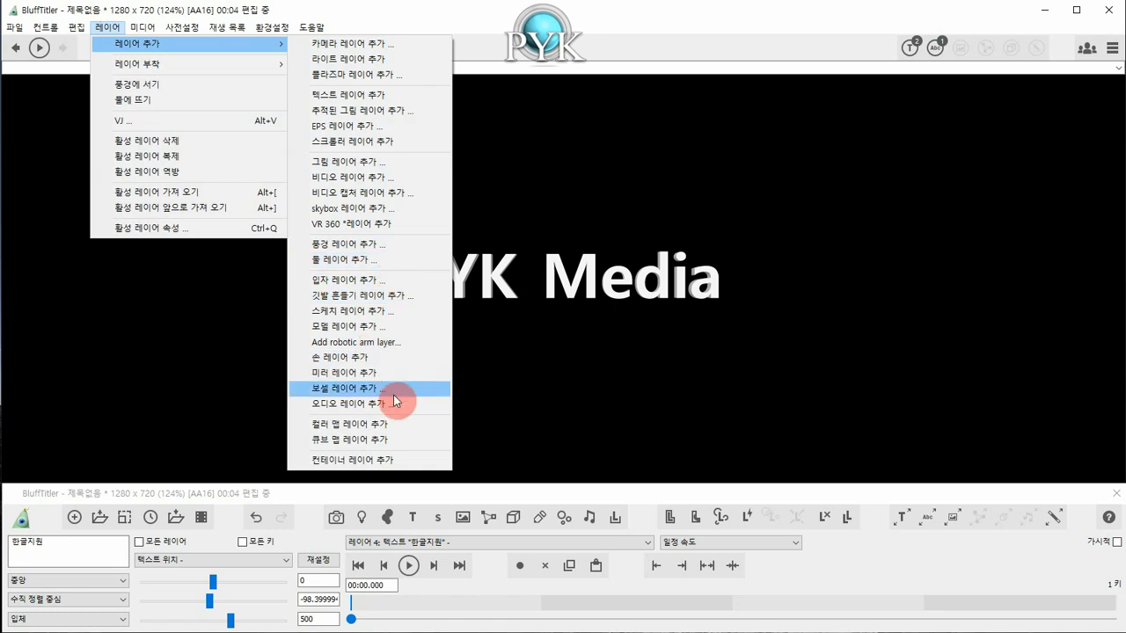
pyautogui.click(467, 494)
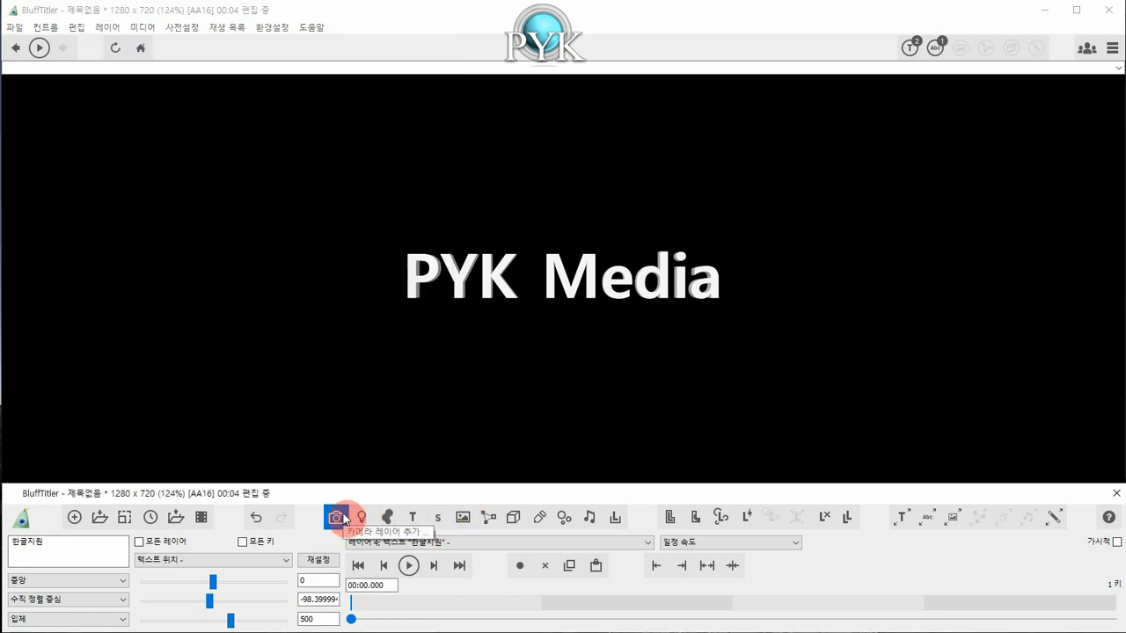
pyautogui.click(392, 519)
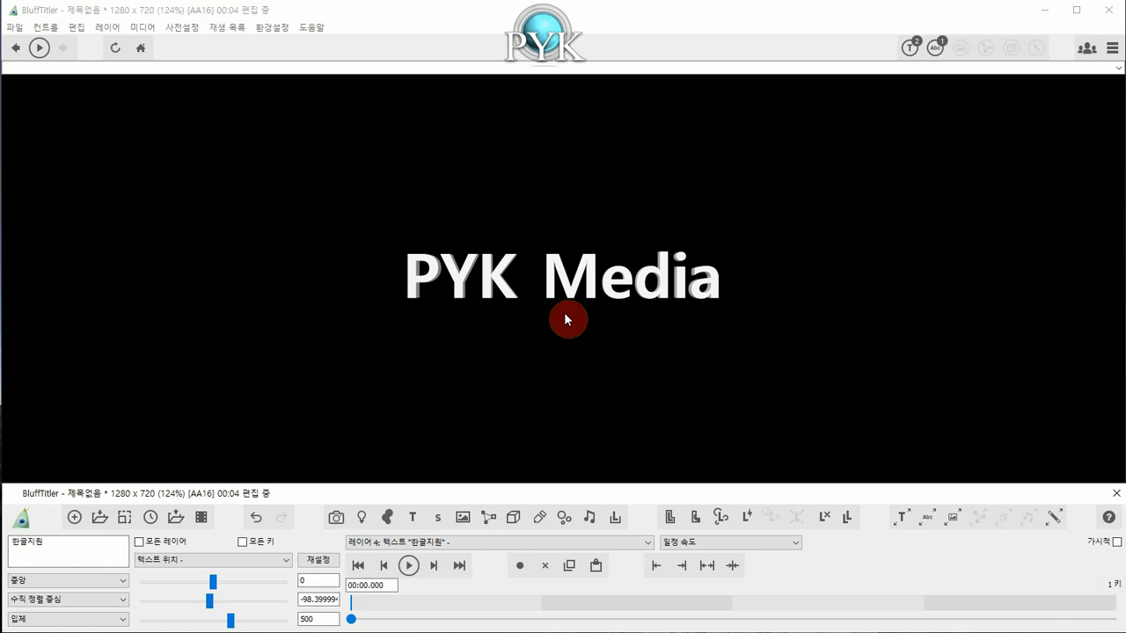
pyautogui.click(442, 523)
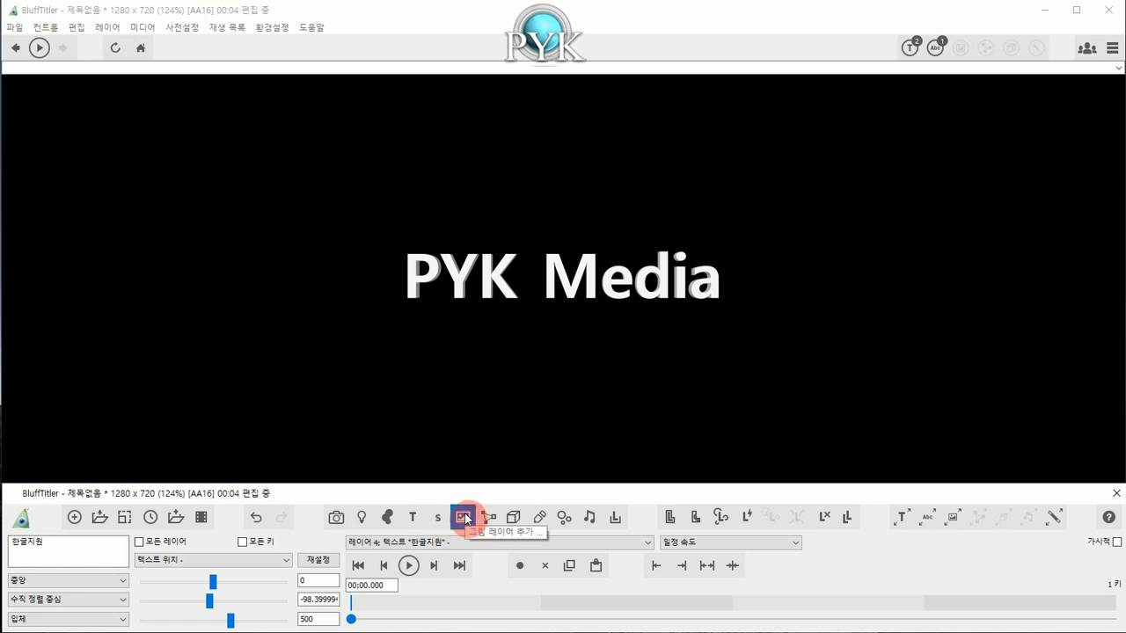
pyautogui.click(465, 519)
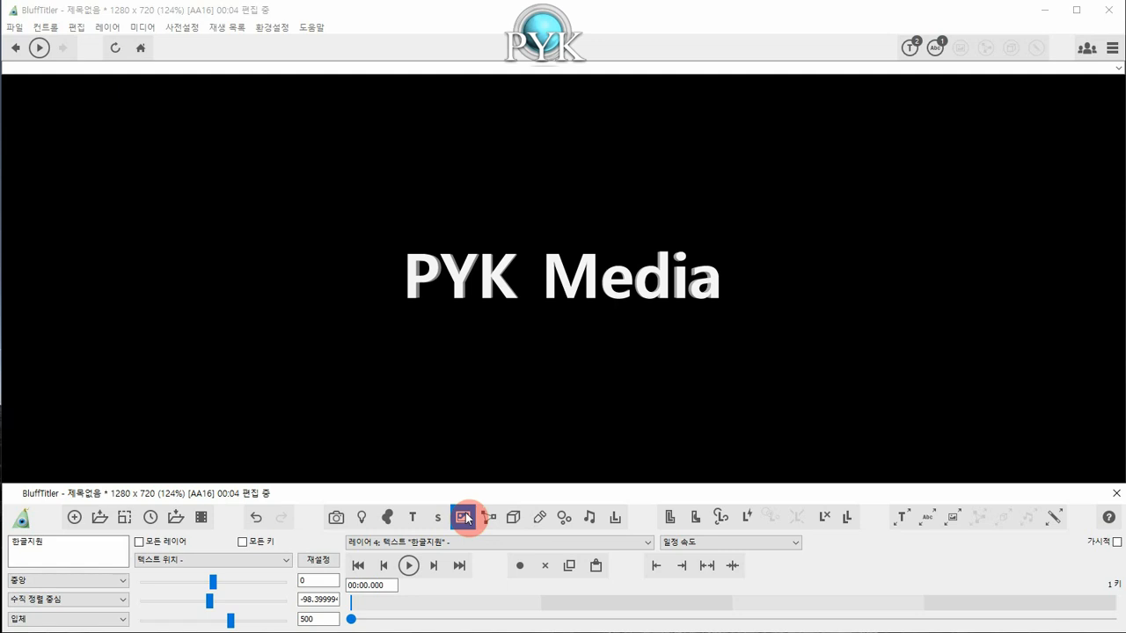
# Add a picture layer using wedding-23.jpg from the garo folder.
pyautogui.click(464, 517)
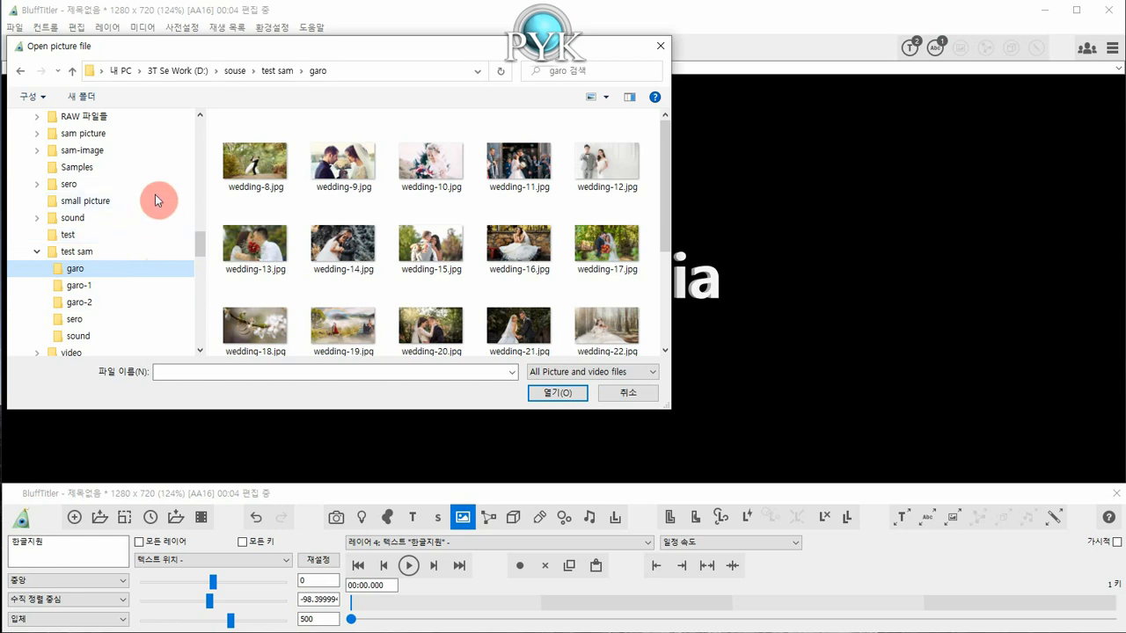
pyautogui.moveTo(338, 50); pyautogui.dragTo(376, 46)
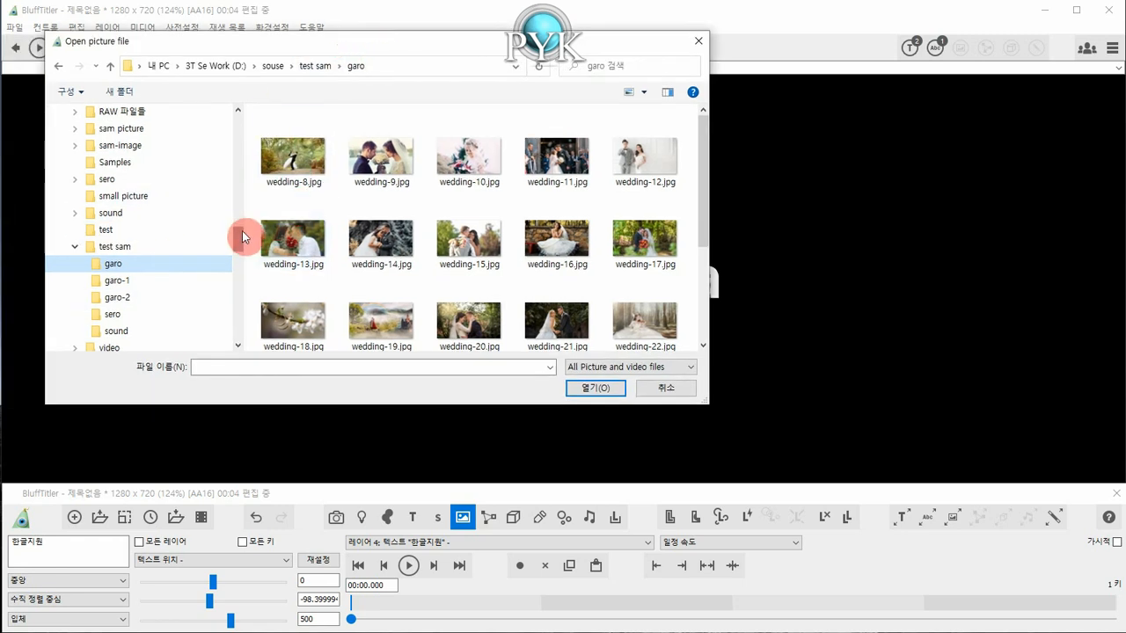
pyautogui.moveTo(239, 234); pyautogui.dragTo(241, 227)
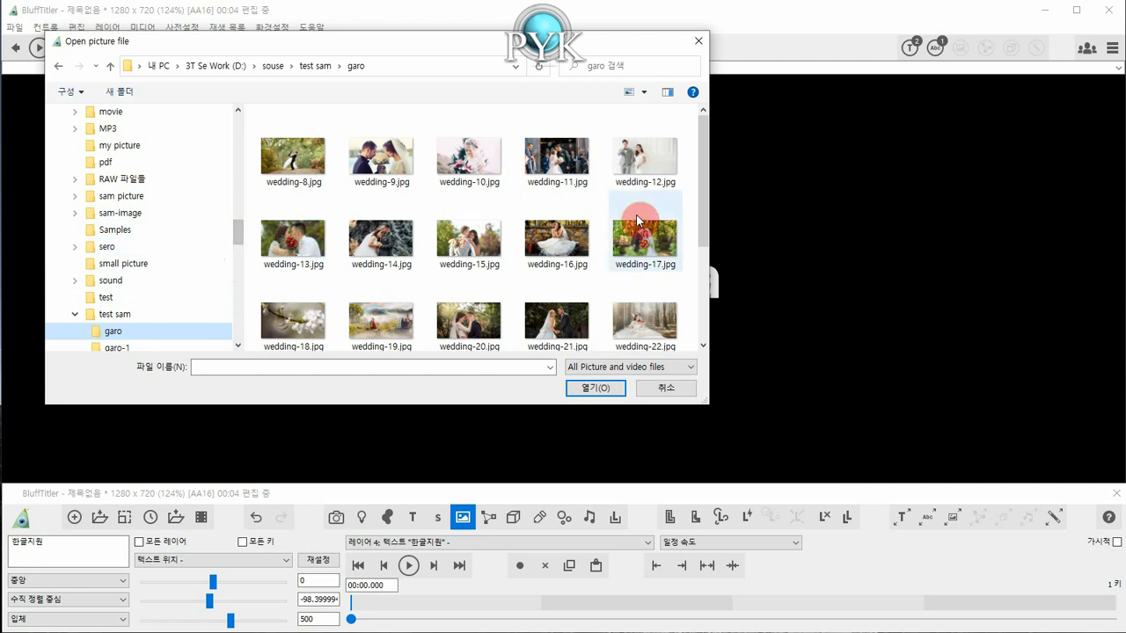
pyautogui.moveTo(704, 216); pyautogui.dragTo(701, 288)
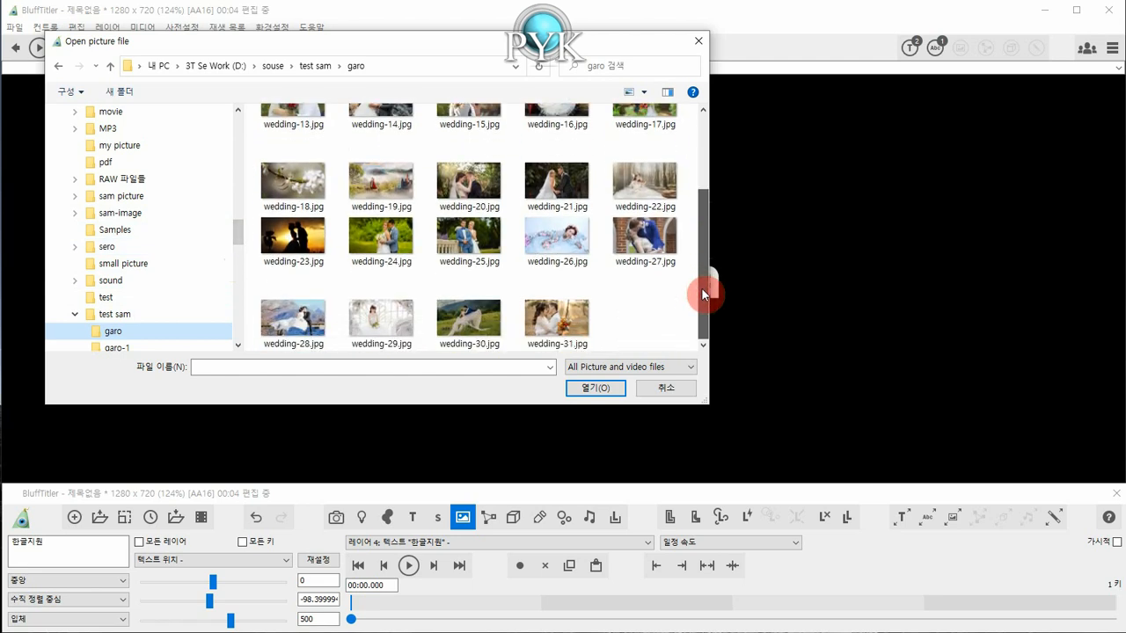
pyautogui.click(295, 239)
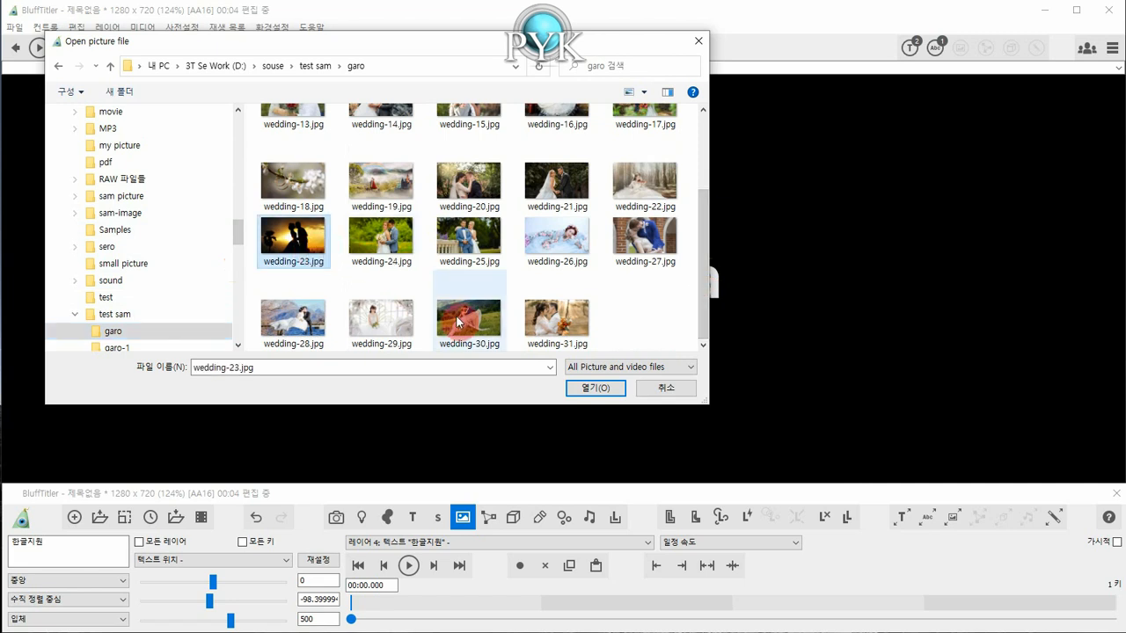
pyautogui.click(598, 390)
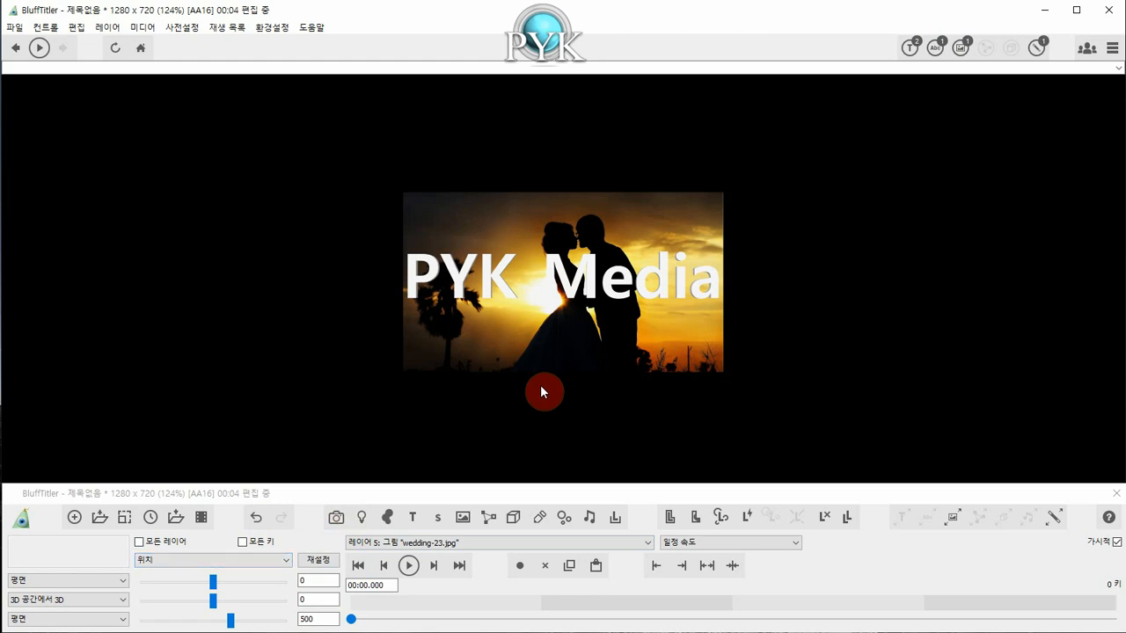
# Choose the size property (크기) for the wedding-23.jpg layer and turn on all keys (모든 키).
pyautogui.click(270, 559)
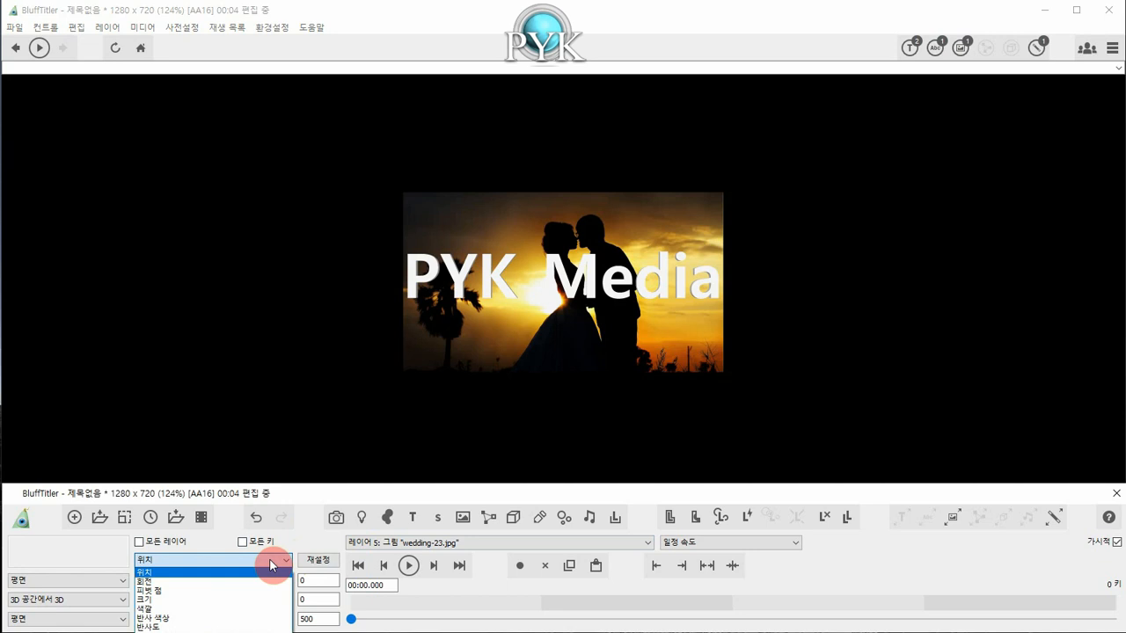
pyautogui.click(238, 600)
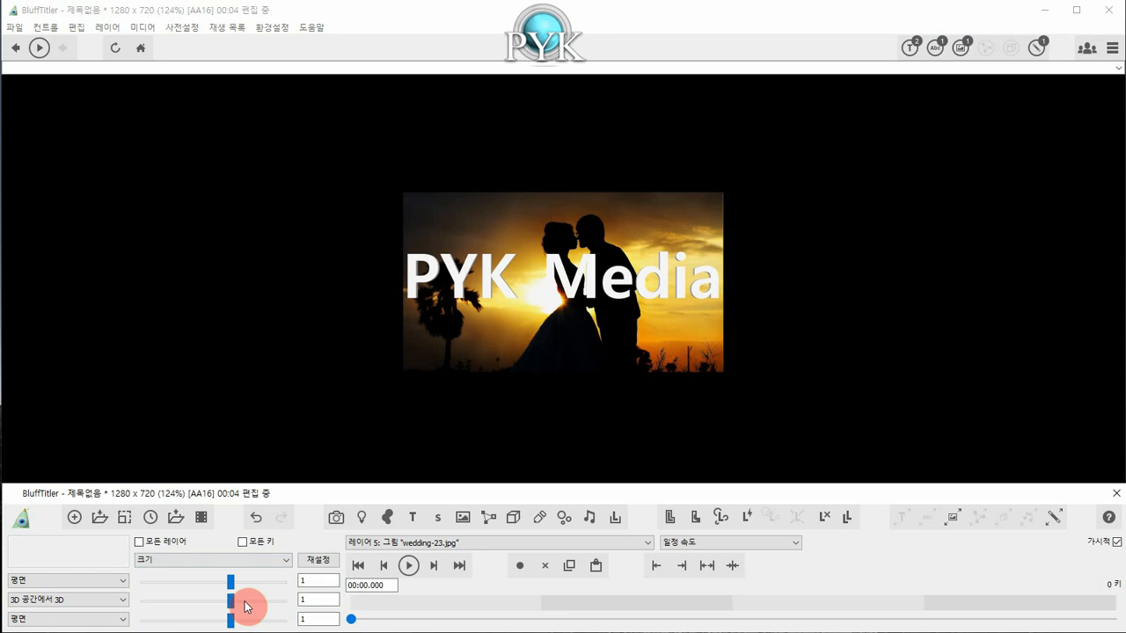
pyautogui.click(243, 545)
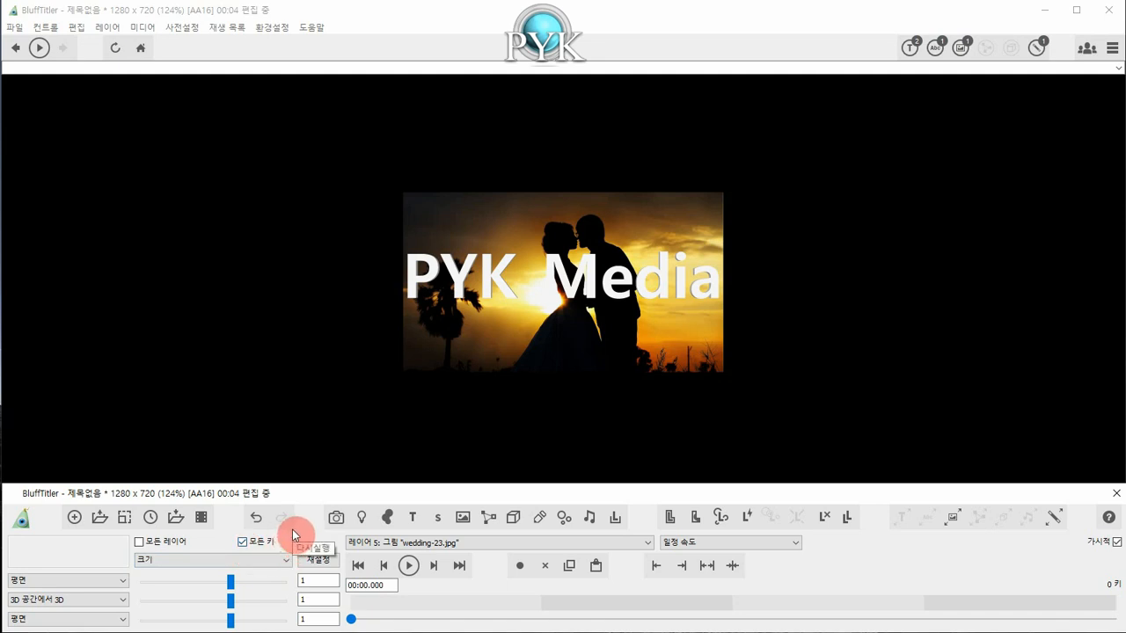
pyautogui.click(608, 345)
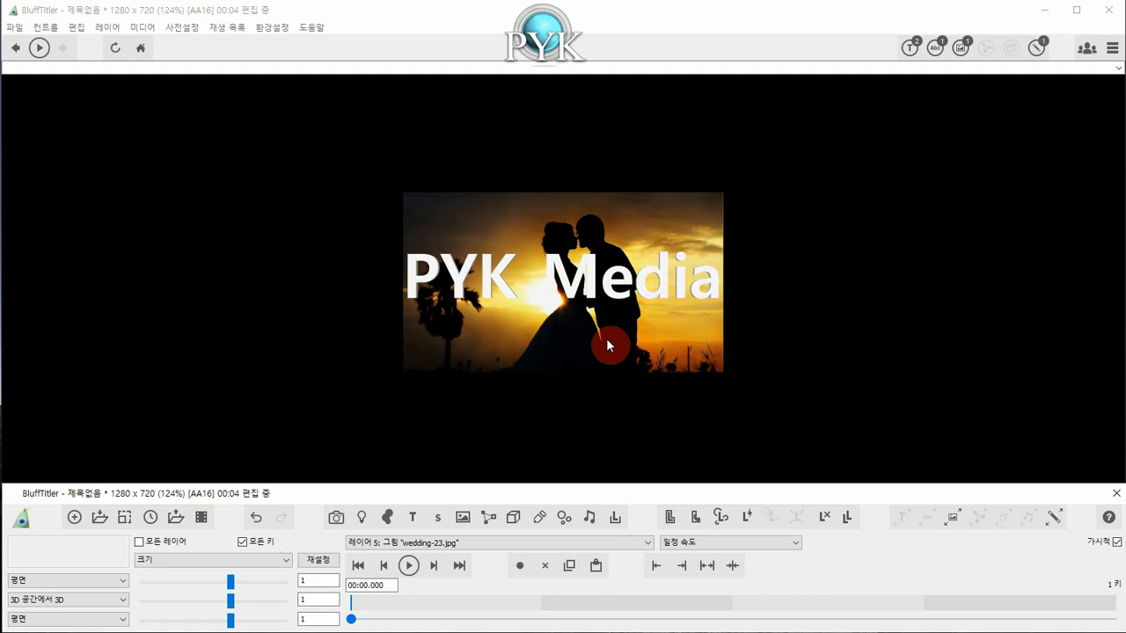
pyautogui.click(234, 584)
pyautogui.click(576, 333)
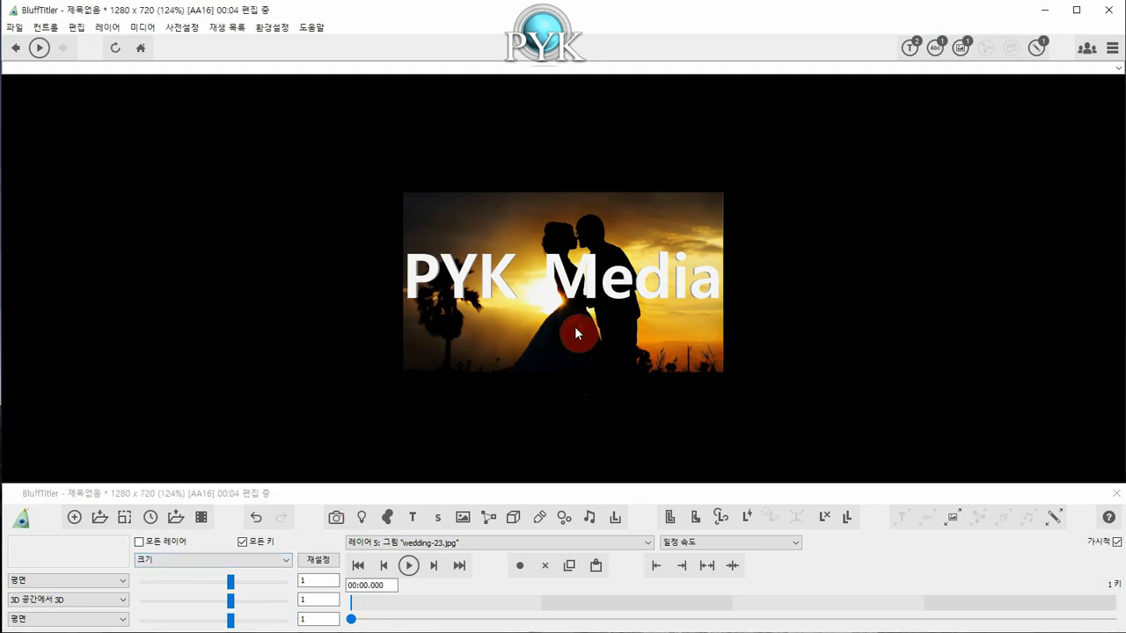
# Enlarge the wedding picture to fill the frame, about 3.53 in width and 2.29 in height.
pyautogui.moveTo(576, 331); pyautogui.dragTo(1026, 92)
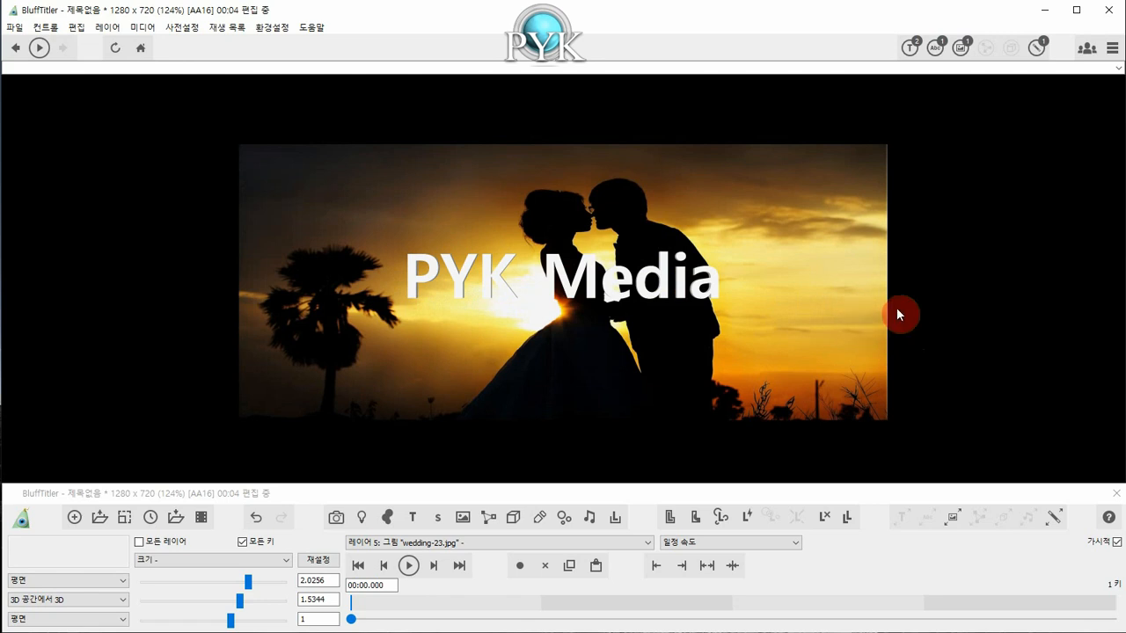
pyautogui.moveTo(898, 306); pyautogui.dragTo(919, 112)
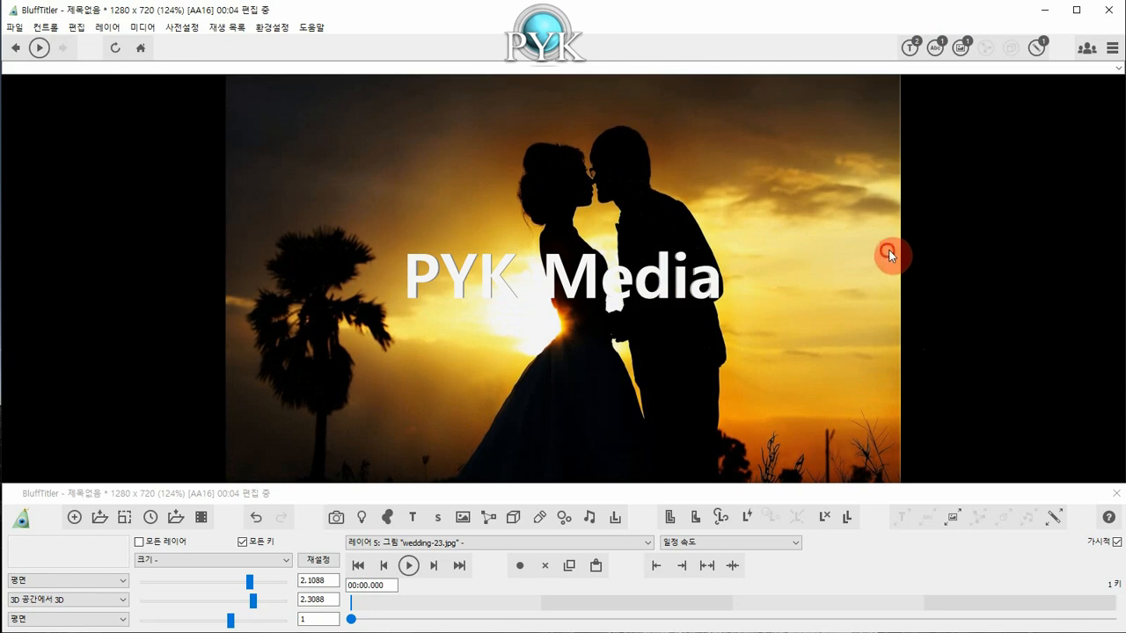
pyautogui.moveTo(885, 254); pyautogui.dragTo(1037, 292)
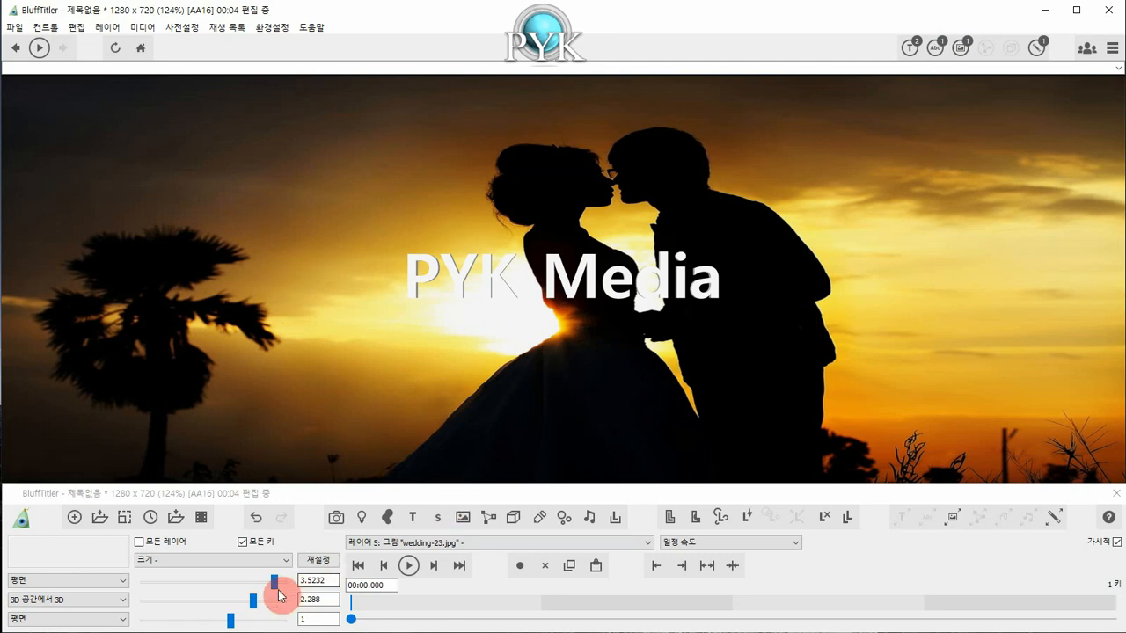
pyautogui.moveTo(274, 581)
pyautogui.mouseDown()
pyautogui.moveTo(251, 587)
pyautogui.moveTo(262, 581)
pyautogui.mouseUp()
pyautogui.moveTo(620, 376); pyautogui.dragTo(867, 377)
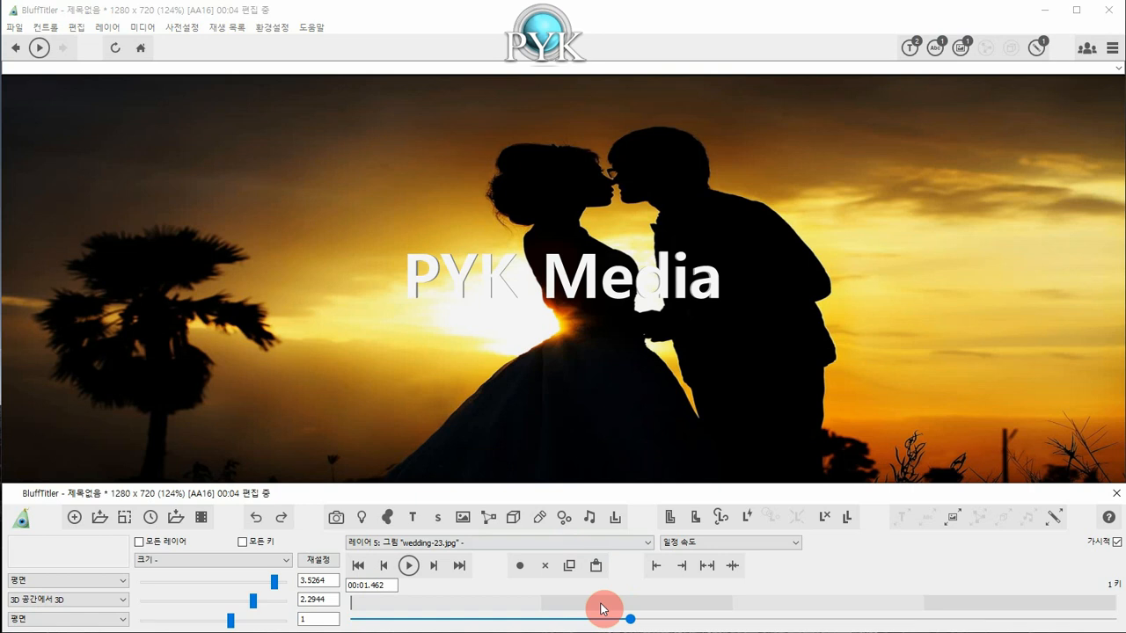
# Add a size key at 00:01.462 and shrink the picture there to about 2.29 in width and 2.23 in height.
pyautogui.click(520, 569)
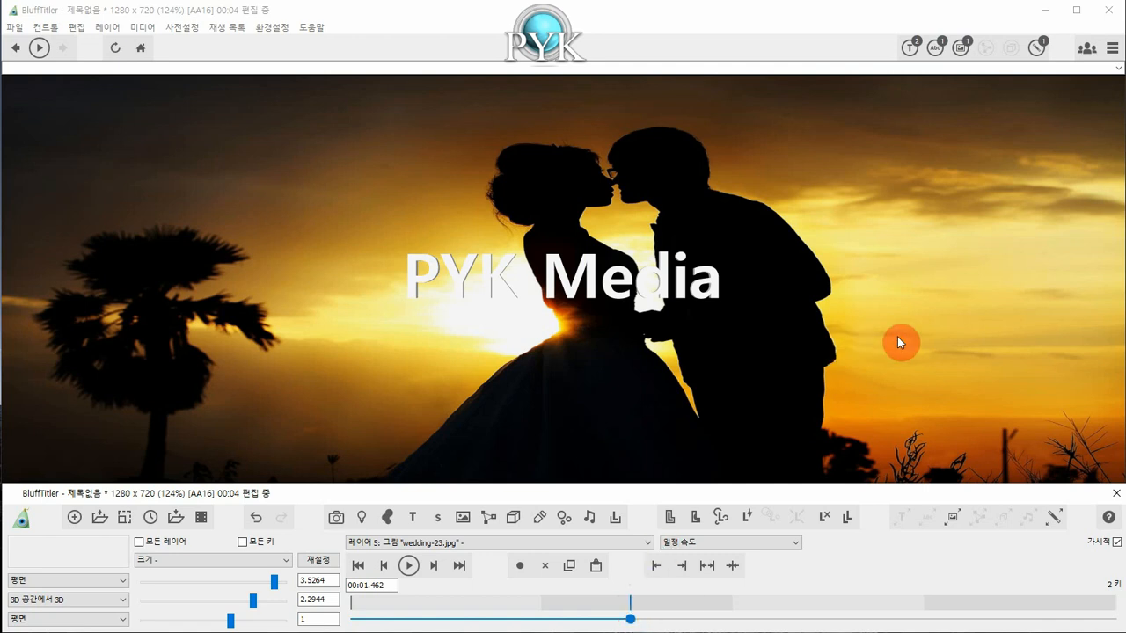
pyautogui.moveTo(962, 330); pyautogui.dragTo(422, 359)
pyautogui.click(579, 610)
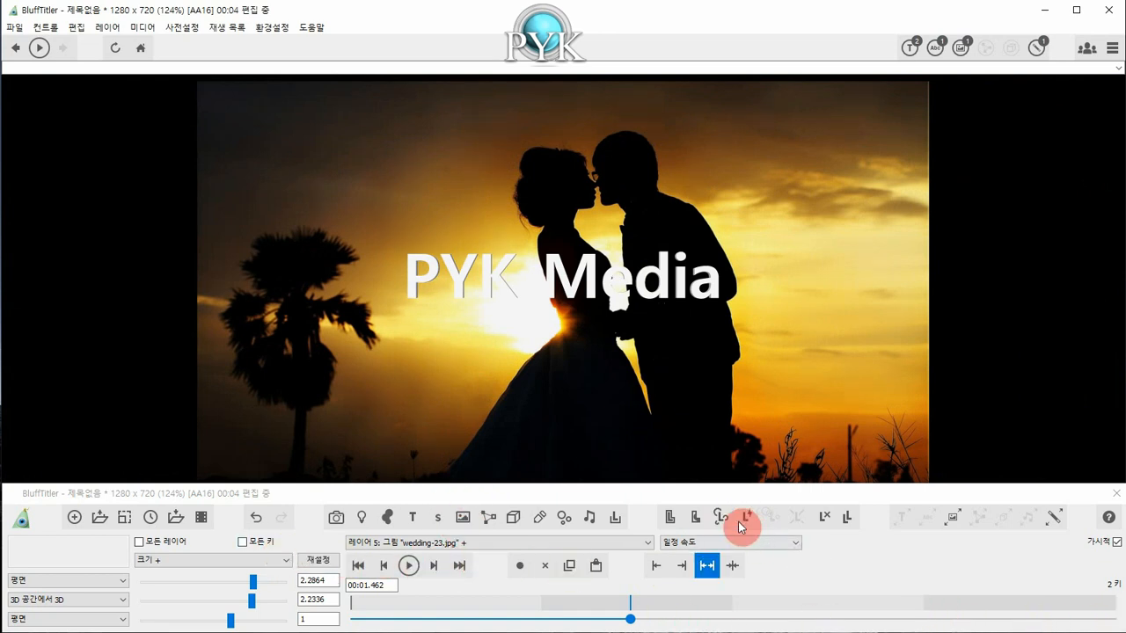
# Add a size key for the wedding picture at the end of the timeline, at about 00:04.
pyautogui.moveTo(629, 620); pyautogui.dragTo(353, 624)
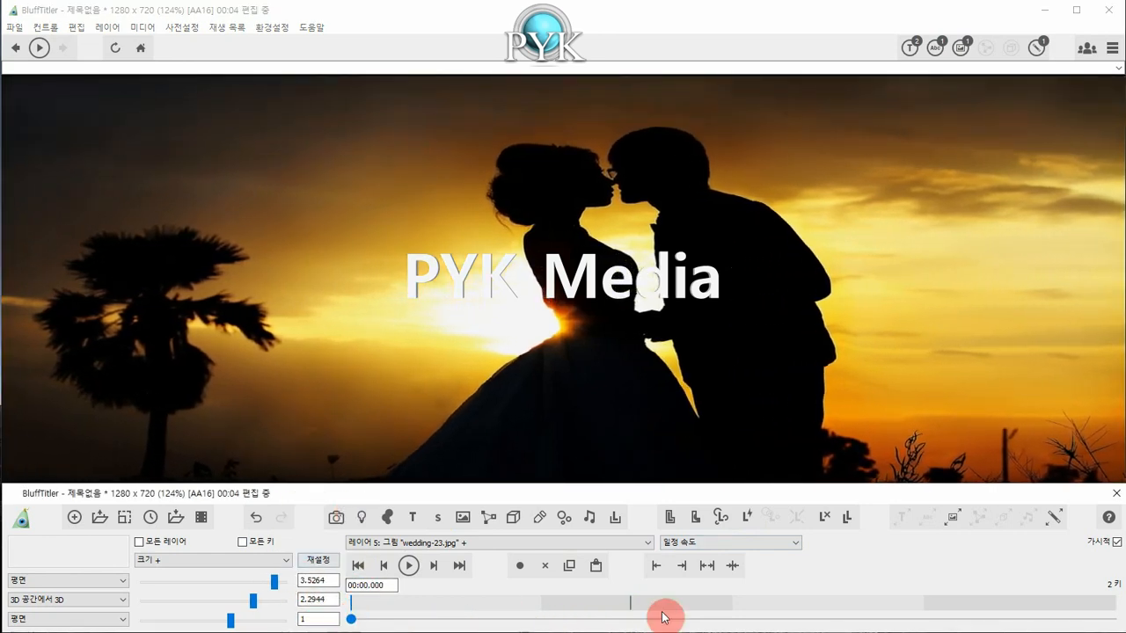
pyautogui.moveTo(351, 622); pyautogui.dragTo(1118, 620)
pyautogui.click(737, 534)
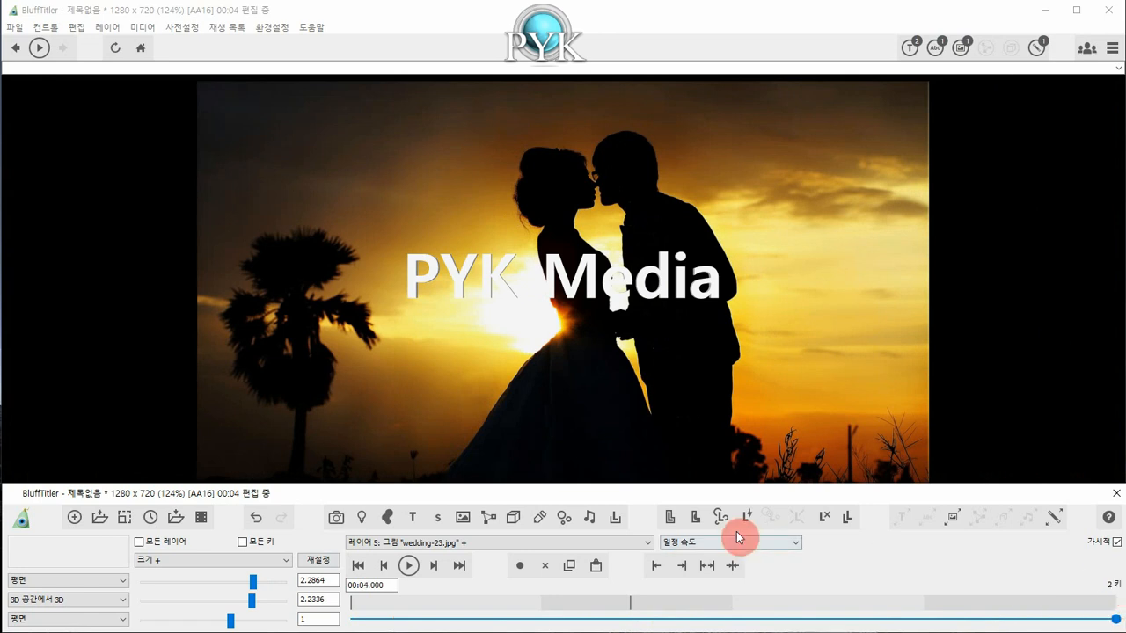
pyautogui.click(521, 566)
# Step back and forth through the wedding picture's size keys, finishing on the first key.
pyautogui.click(384, 565)
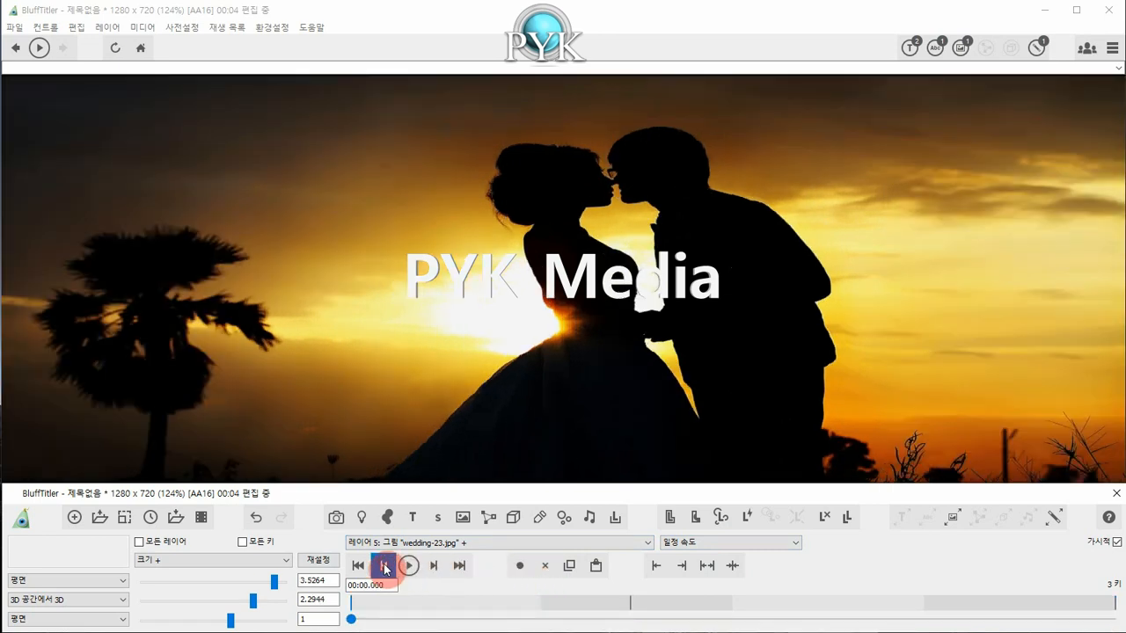
pyautogui.click(434, 566)
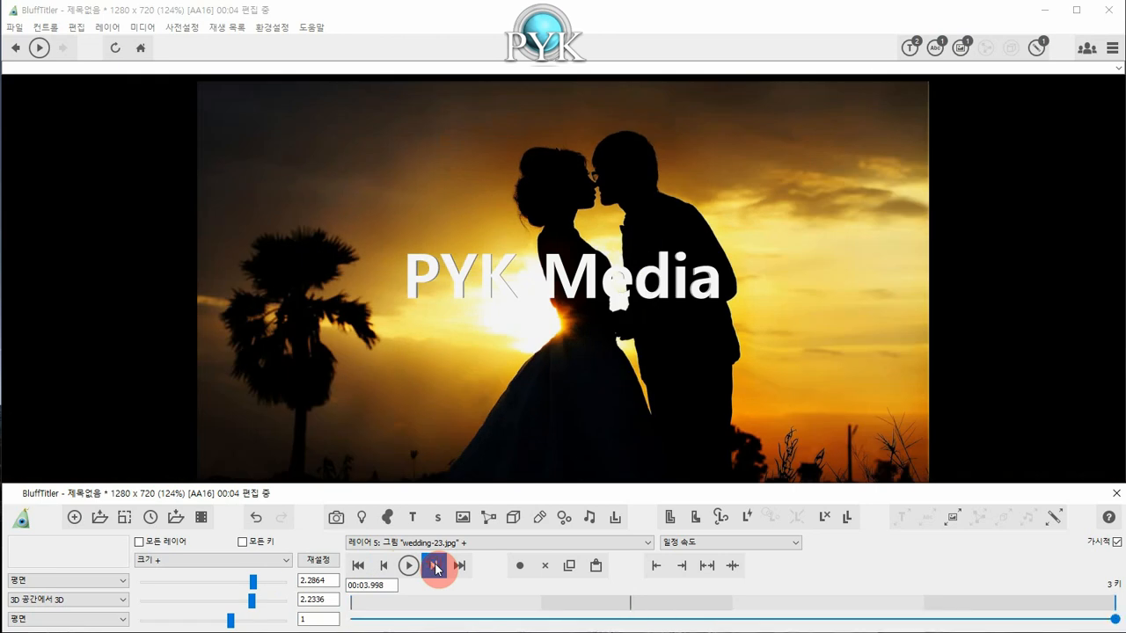
pyautogui.click(359, 567)
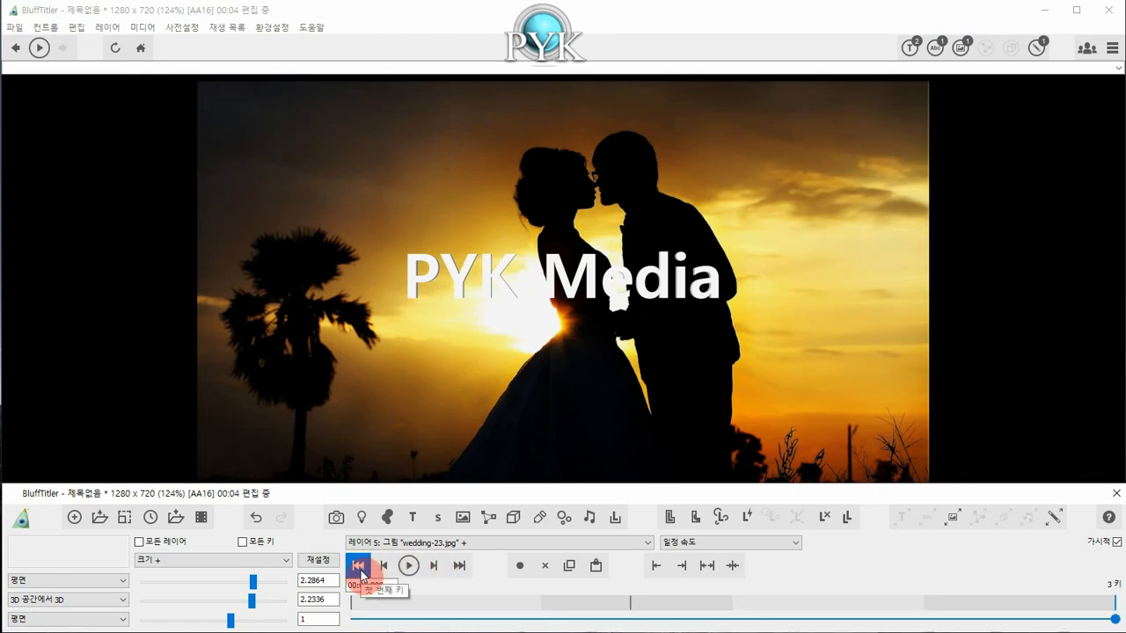
pyautogui.click(359, 568)
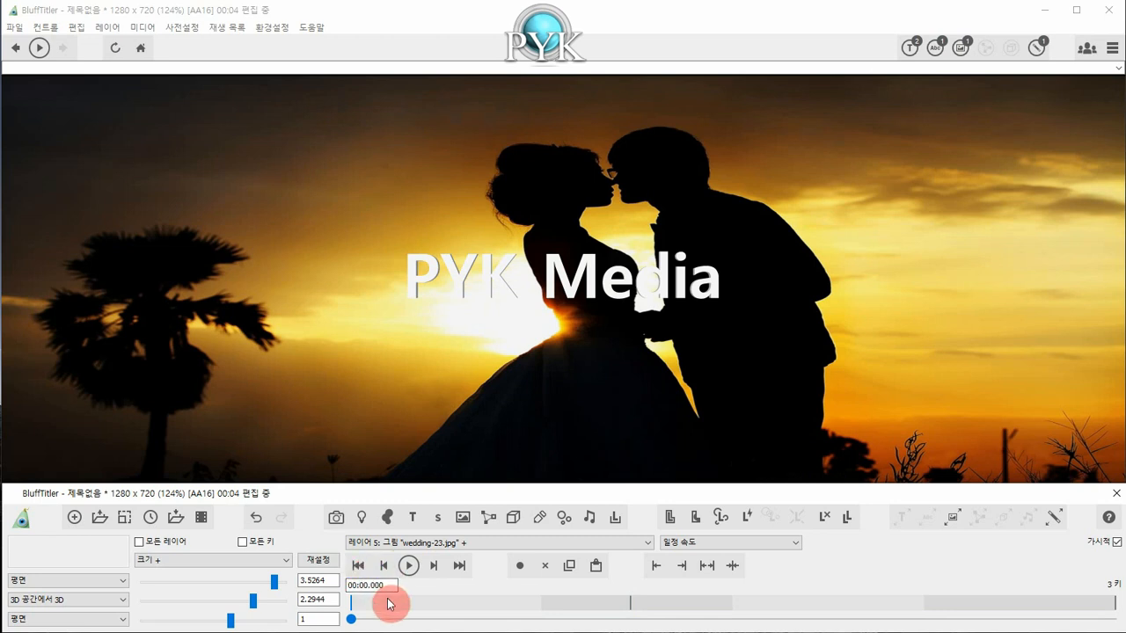
# Copy the wedding picture's first size key at 00:00.000 and paste it at 00:04.000.
pyautogui.click(390, 604)
pyautogui.click(359, 566)
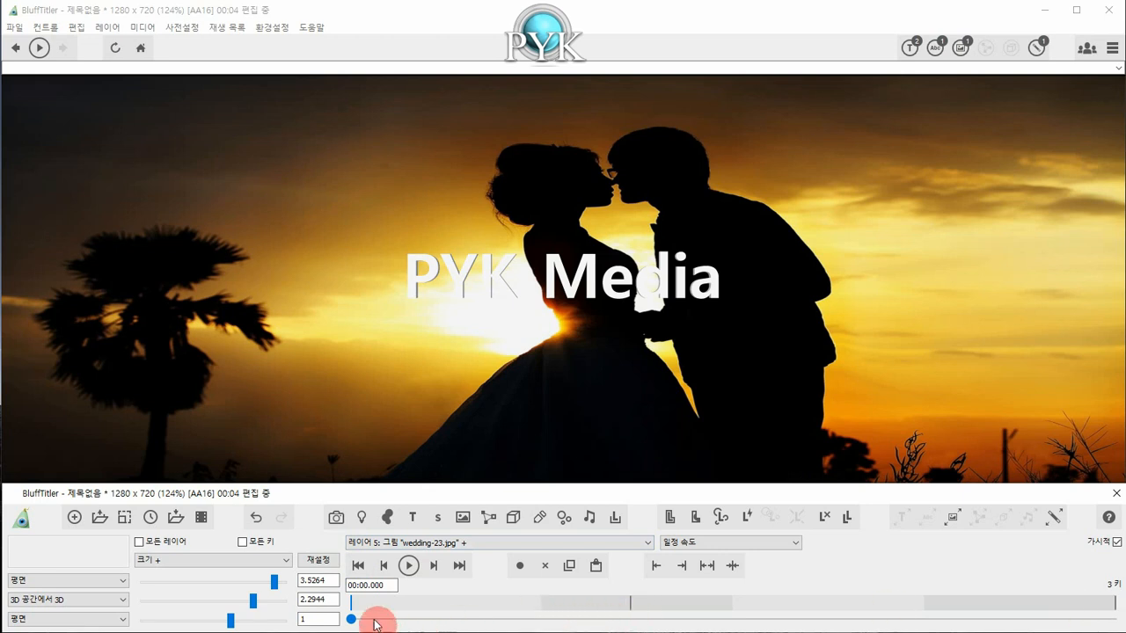
pyautogui.click(571, 573)
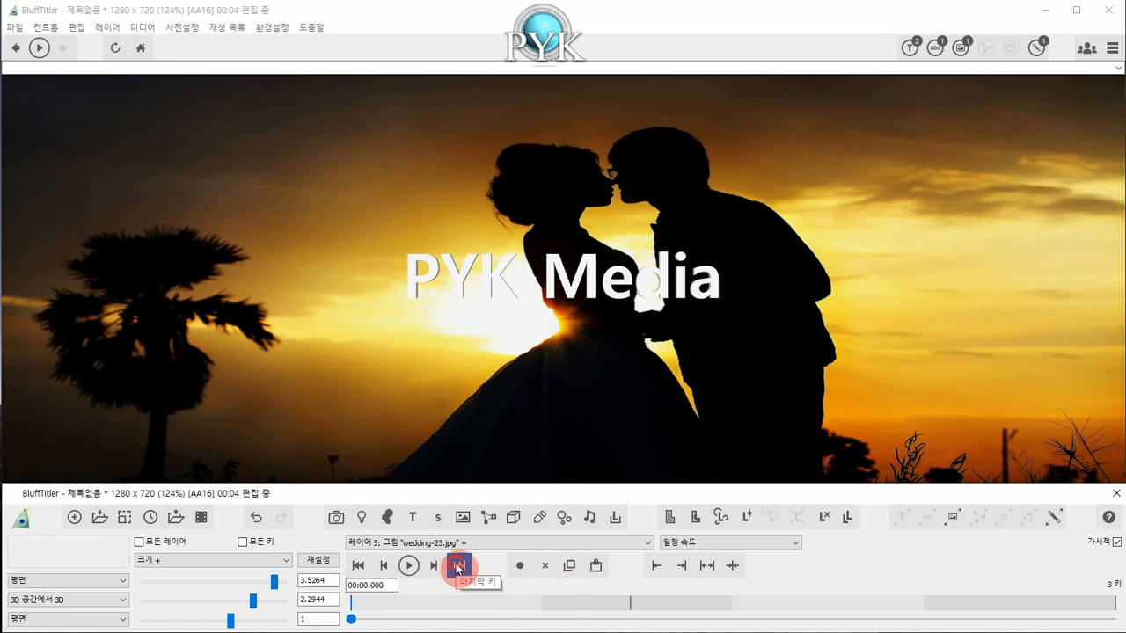
pyautogui.click(459, 566)
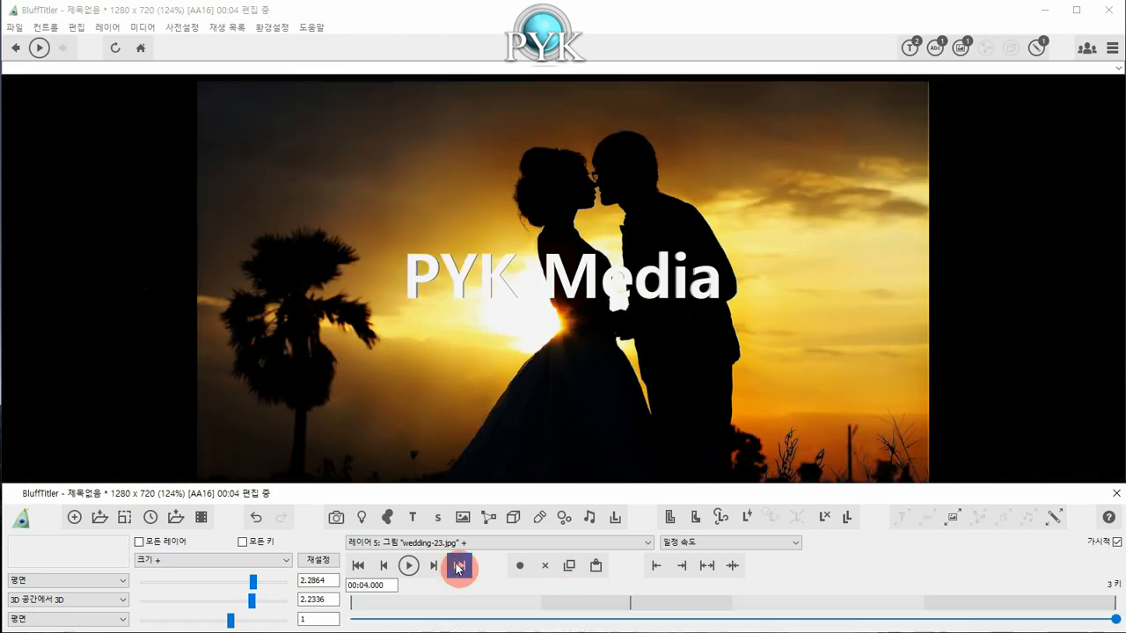
pyautogui.click(596, 567)
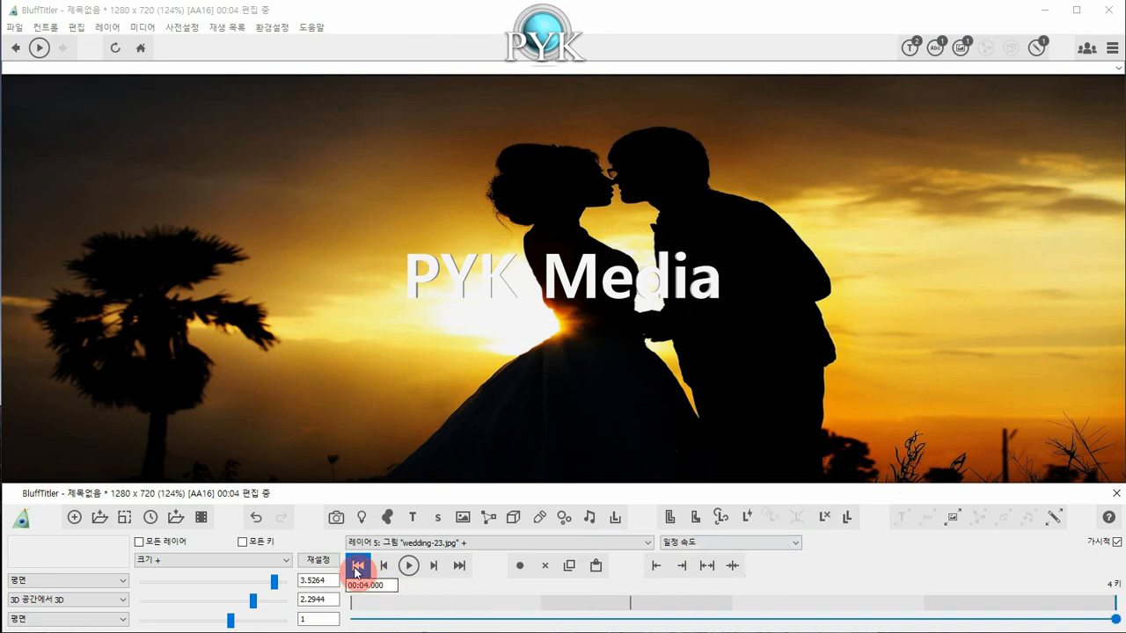
# Play the wedding picture's size animation from the first key.
pyautogui.click(356, 566)
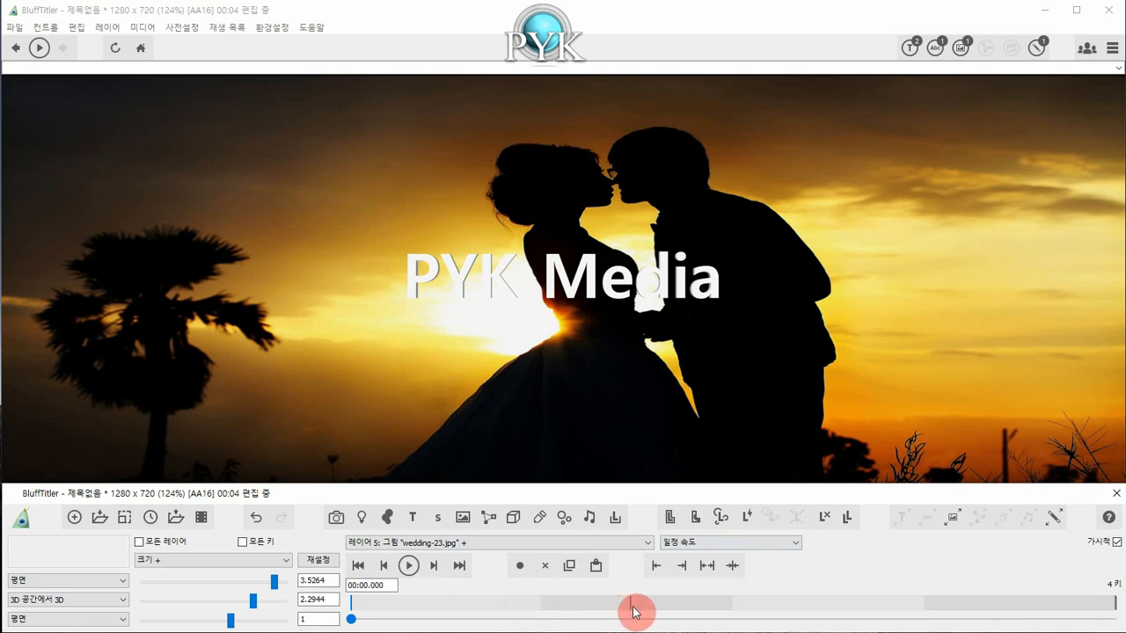
pyautogui.click(408, 566)
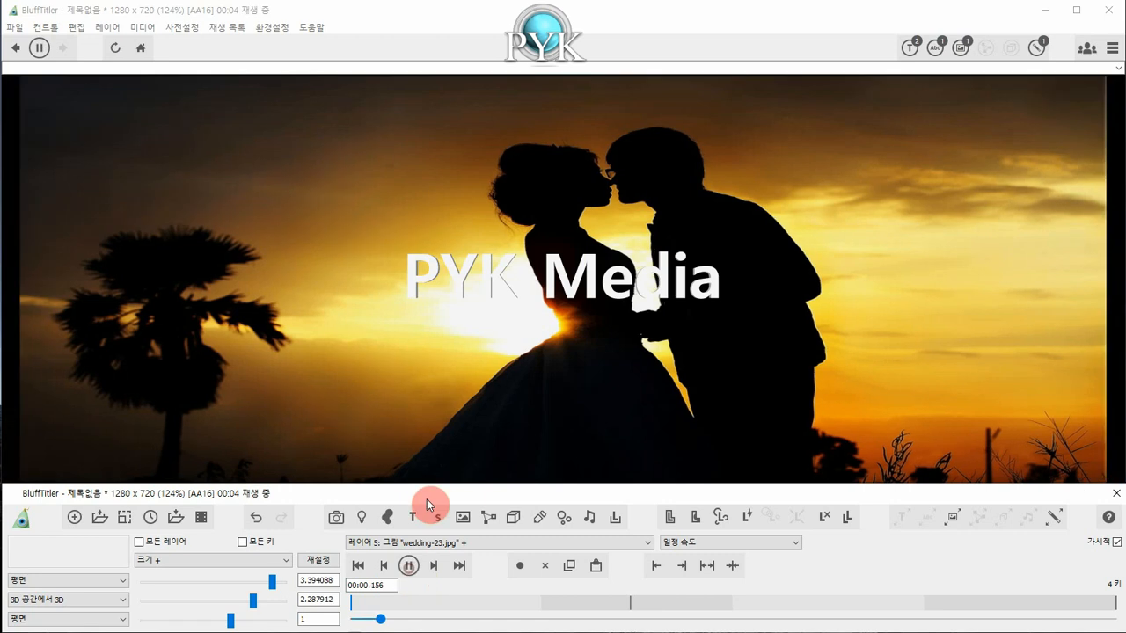